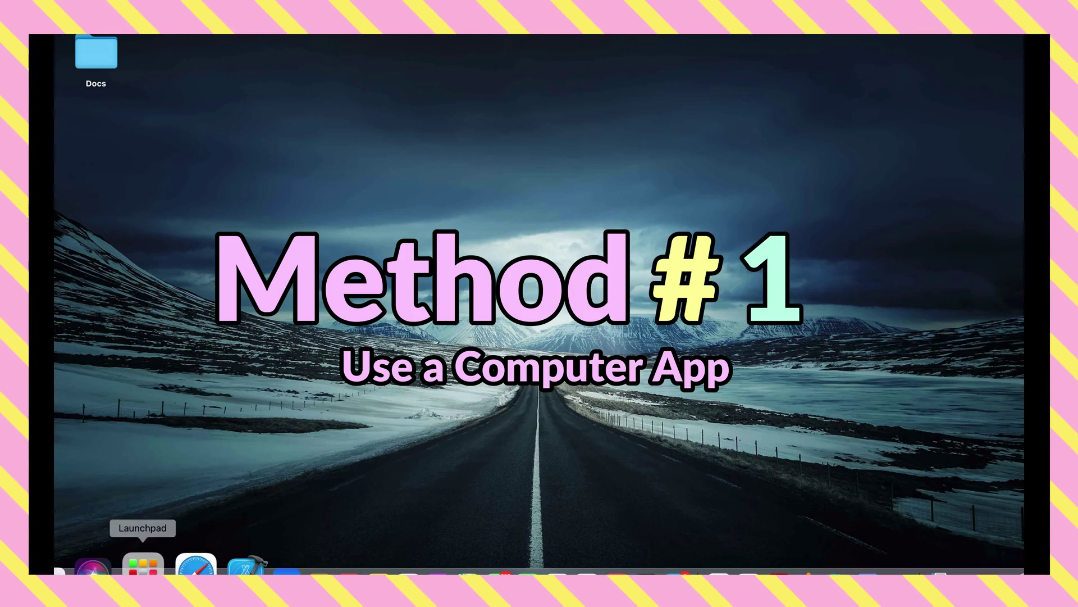
Launch Tansee iDevice Message Transfer from Launchpad and move its window slightly higher
{"action": "left_click", "coordinate": [142, 566]}
{"action": "left_click", "coordinate": [648, 192]}
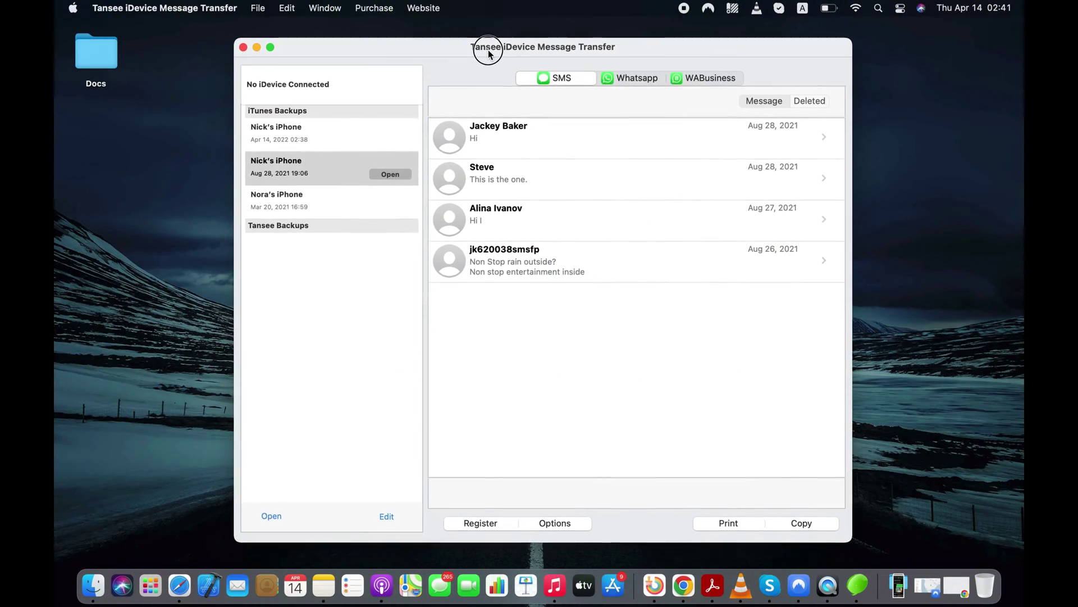
{"action": "left_click_drag", "start_coordinate": [489, 53], "coordinate": [488, 49]}
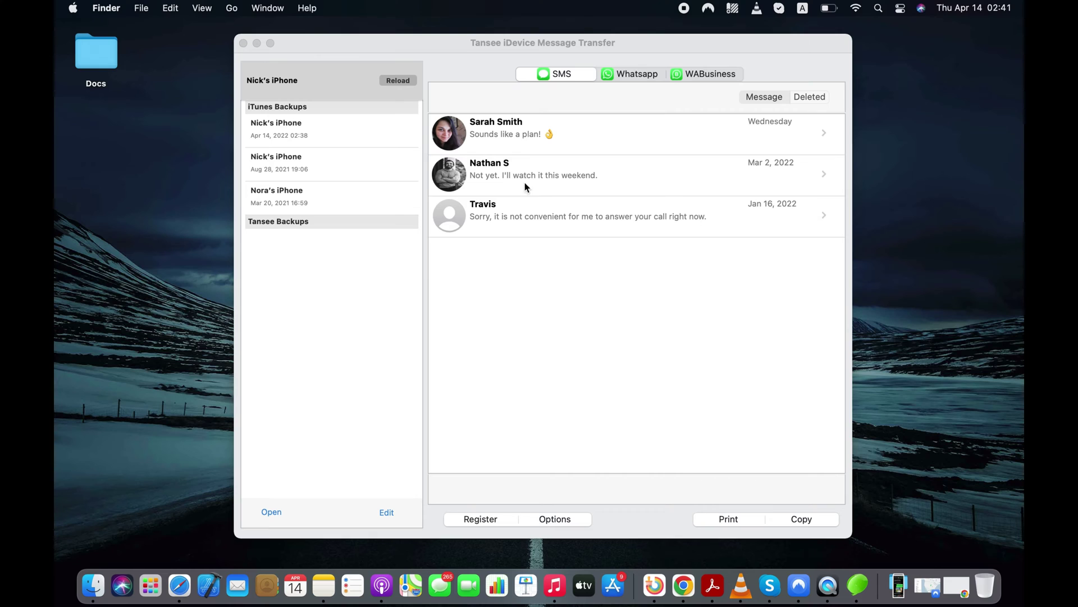
{"action": "left_click", "coordinate": [93, 582]}
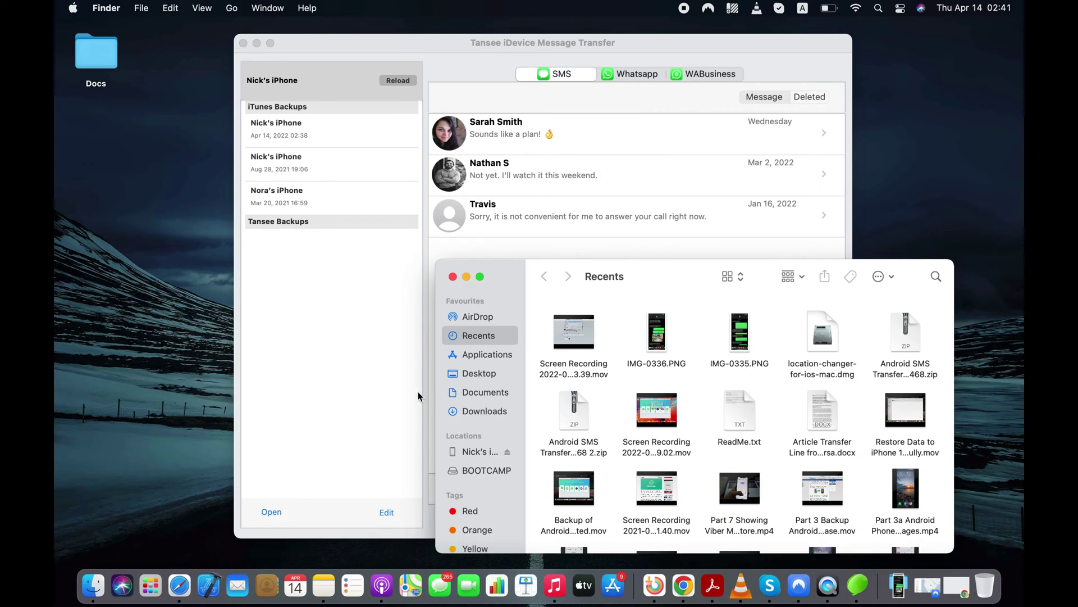
{"action": "left_click", "coordinate": [478, 453]}
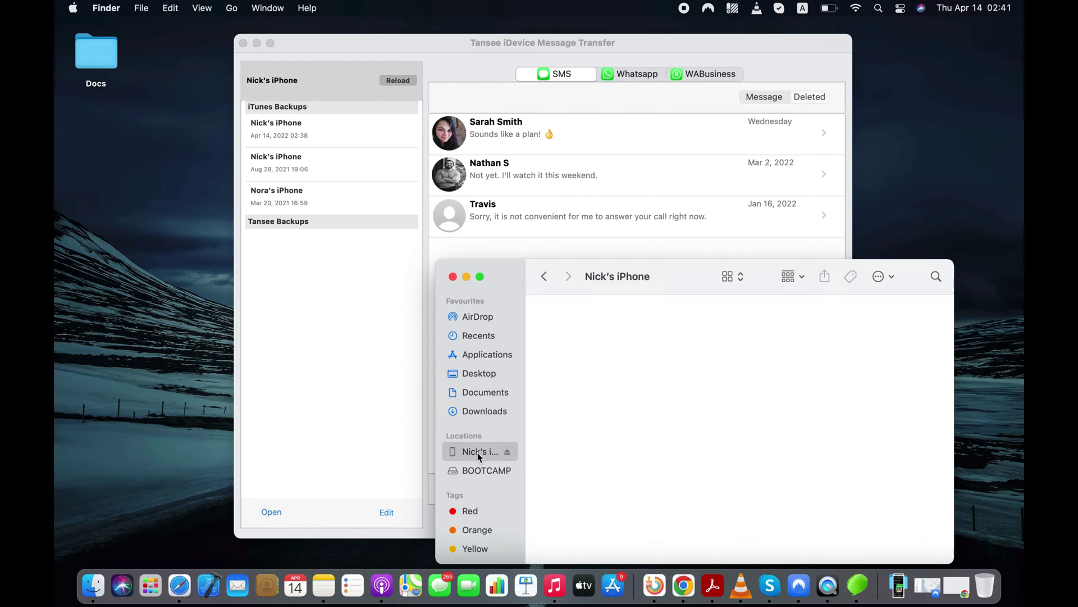
{"action": "left_click", "coordinate": [480, 276]}
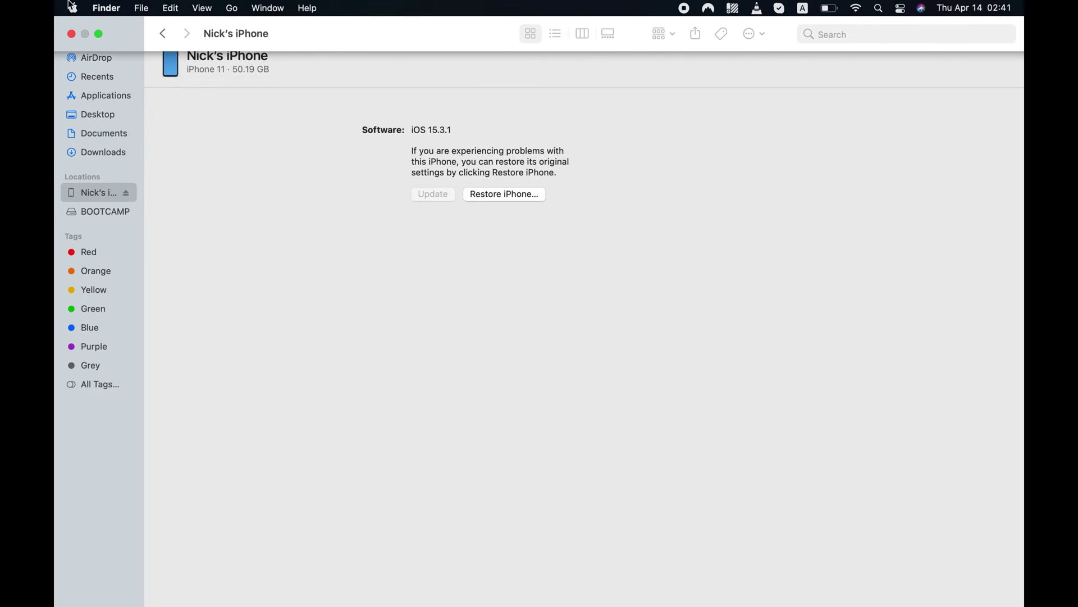
{"action": "left_click", "coordinate": [68, 38]}
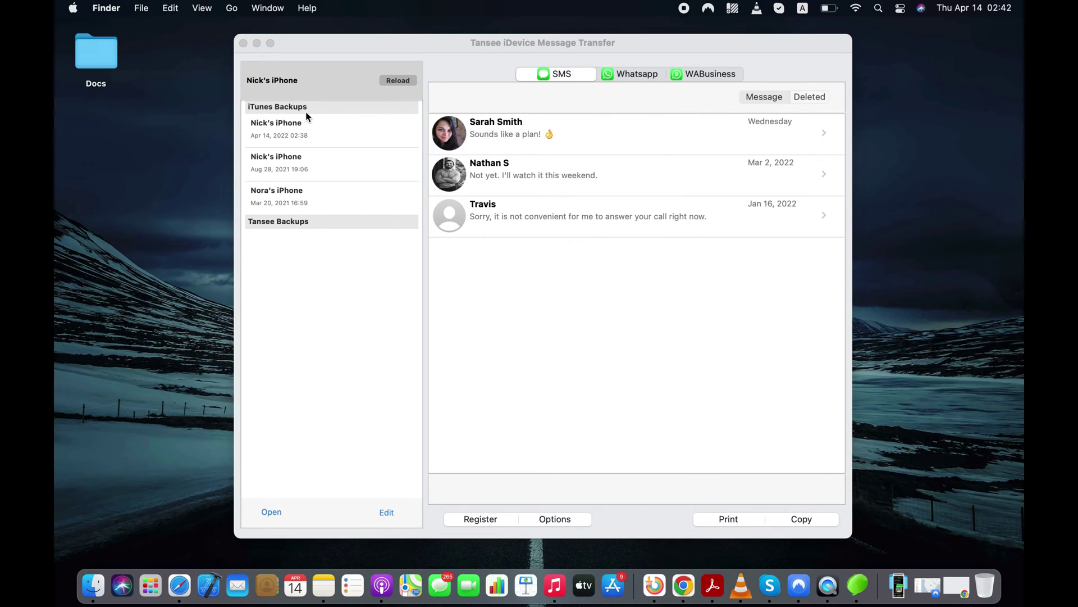
{"action": "left_click", "coordinate": [574, 165]}
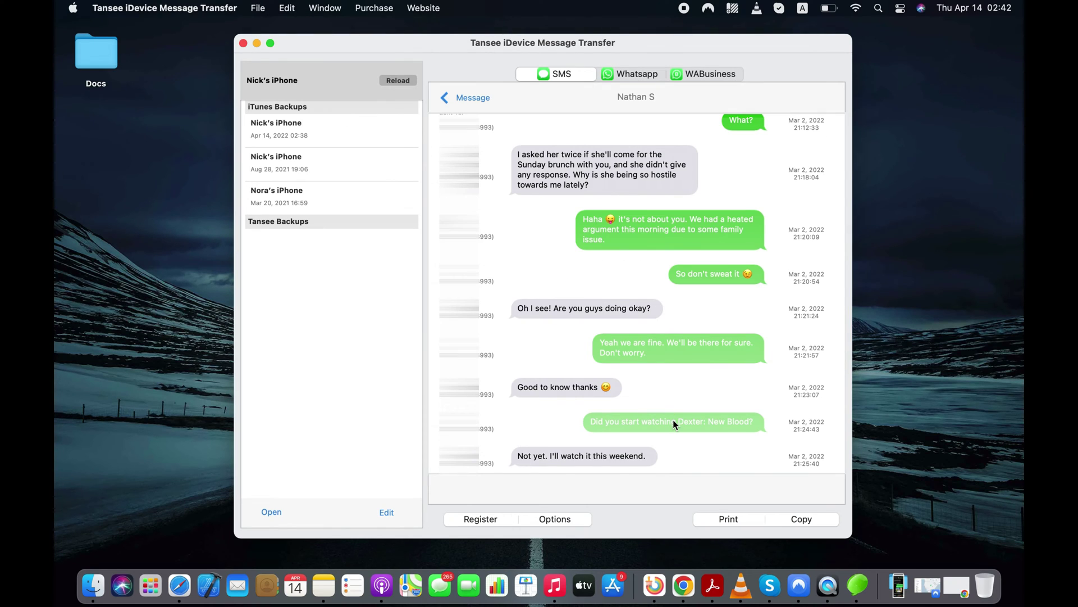
{"action": "scroll", "coordinate": [697, 403], "scroll_direction": "up", "scroll_amount": 4}
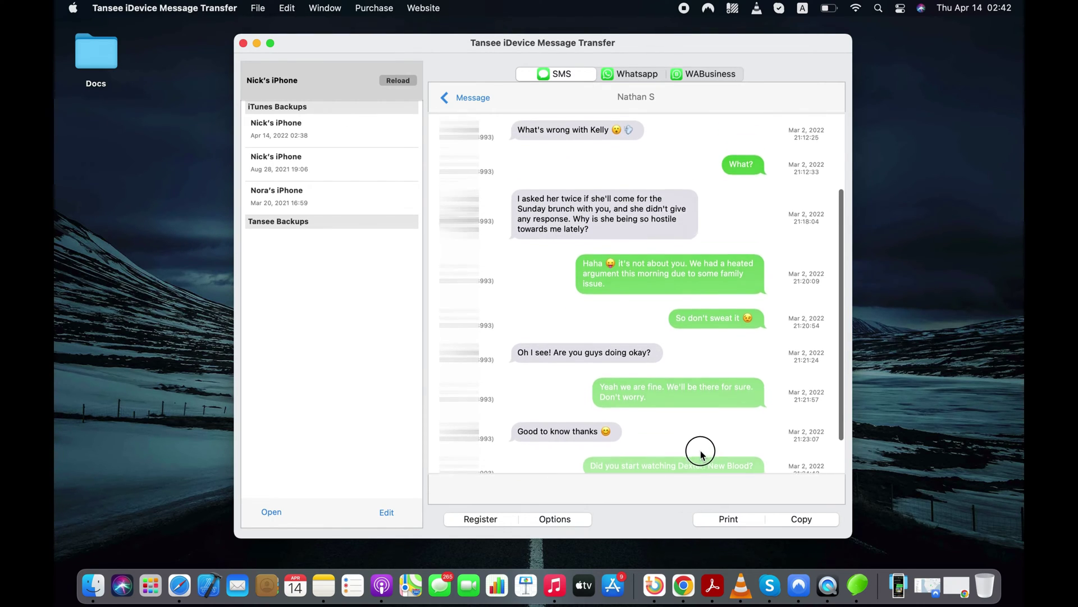
{"action": "scroll", "coordinate": [712, 263], "scroll_direction": "up", "scroll_amount": 5}
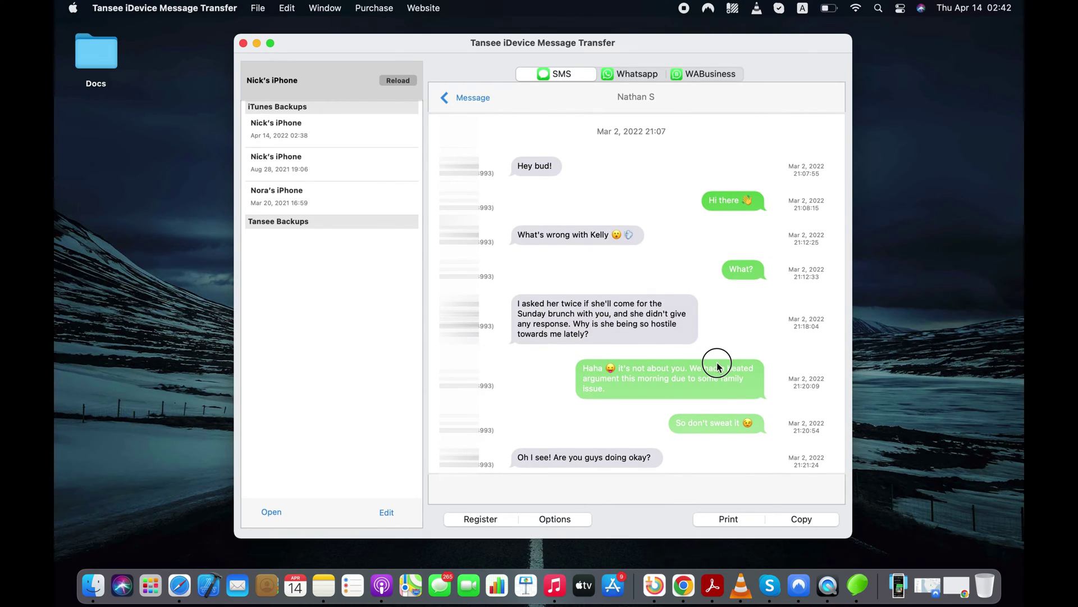
{"action": "left_click", "coordinate": [718, 367]}
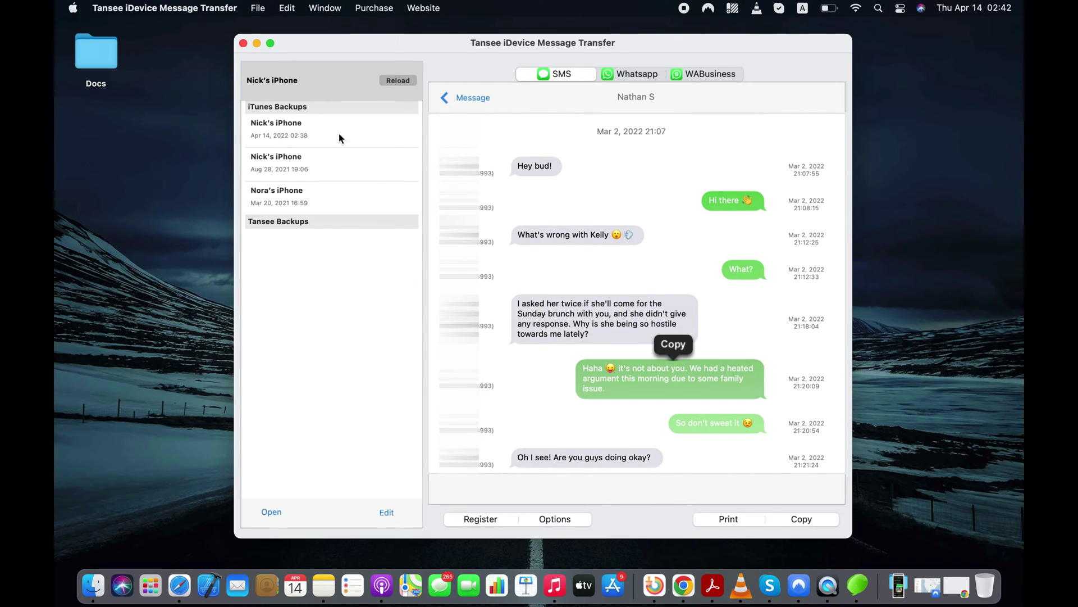
{"action": "left_click", "coordinate": [446, 99]}
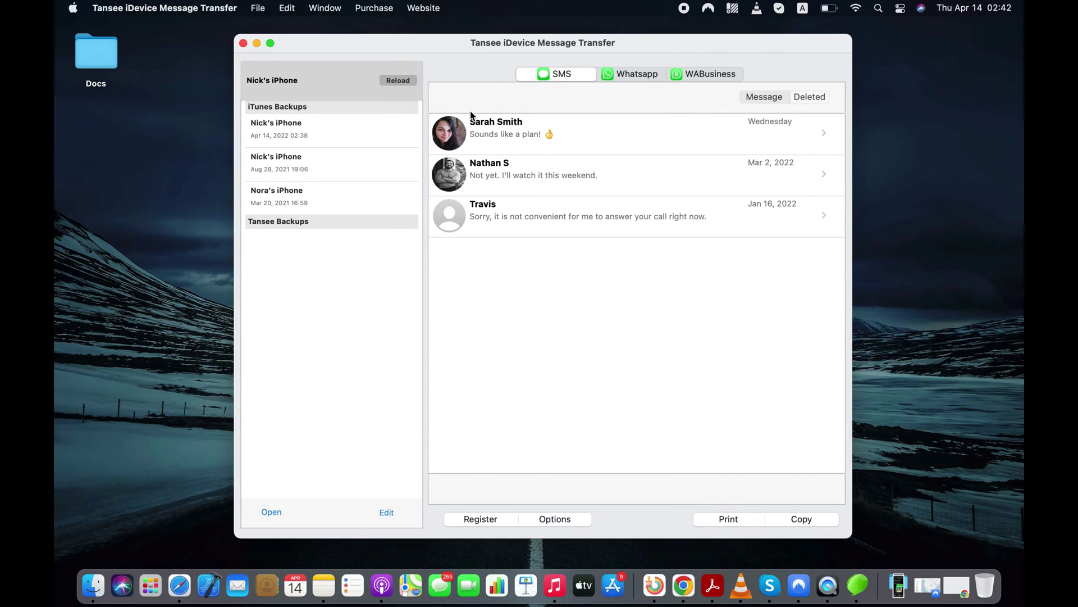
{"action": "left_click", "coordinate": [494, 127]}
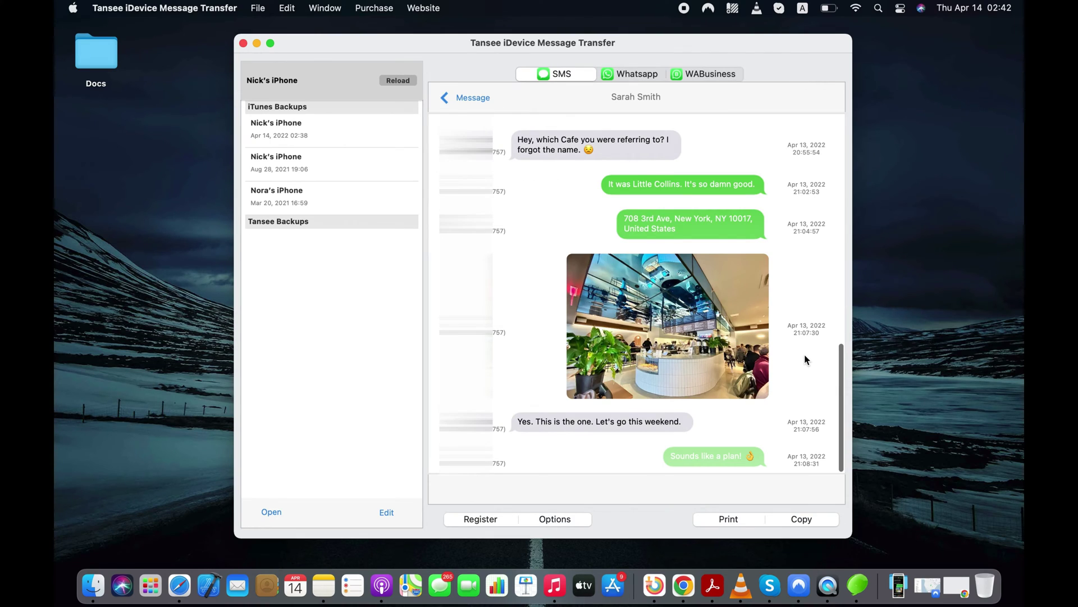
{"action": "scroll", "coordinate": [805, 360], "scroll_direction": "up", "scroll_amount": 4}
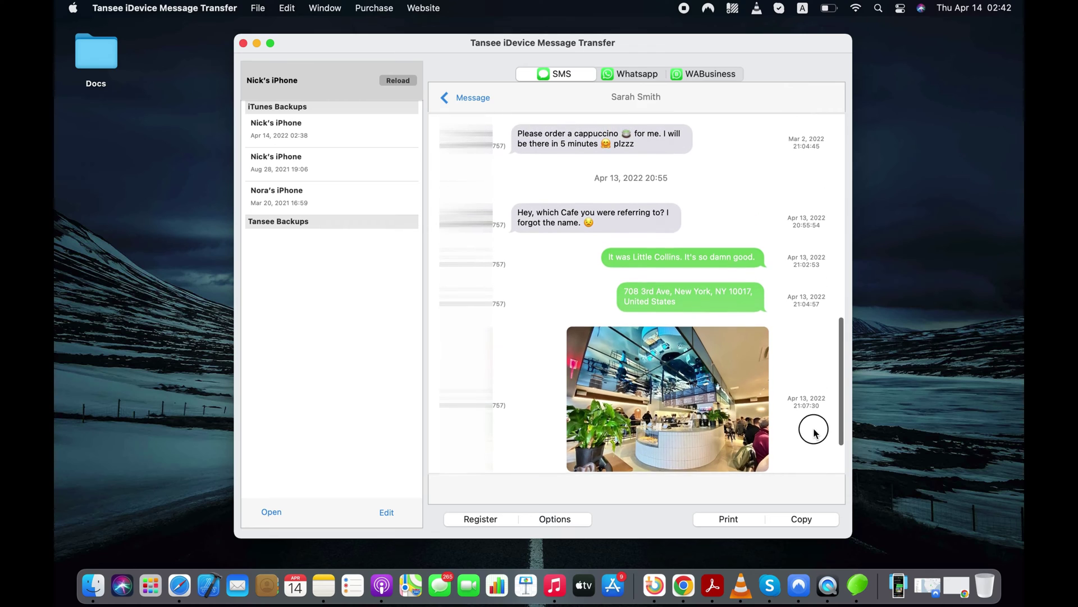
{"action": "scroll", "coordinate": [814, 432], "scroll_direction": "up", "scroll_amount": 2}
{"action": "scroll", "coordinate": [811, 413], "scroll_direction": "up", "scroll_amount": 2}
{"action": "scroll", "coordinate": [810, 397], "scroll_direction": "up", "scroll_amount": 2}
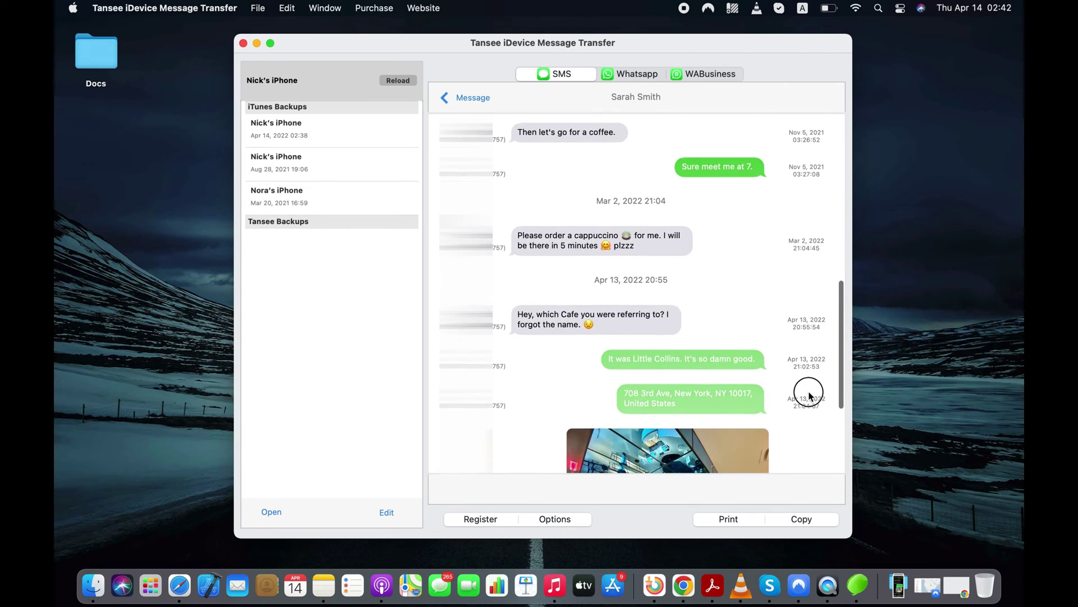
{"action": "scroll", "coordinate": [810, 396], "scroll_direction": "up", "scroll_amount": 2}
{"action": "scroll", "coordinate": [817, 446], "scroll_direction": "up", "scroll_amount": 2}
{"action": "scroll", "coordinate": [822, 472], "scroll_direction": "up", "scroll_amount": 3}
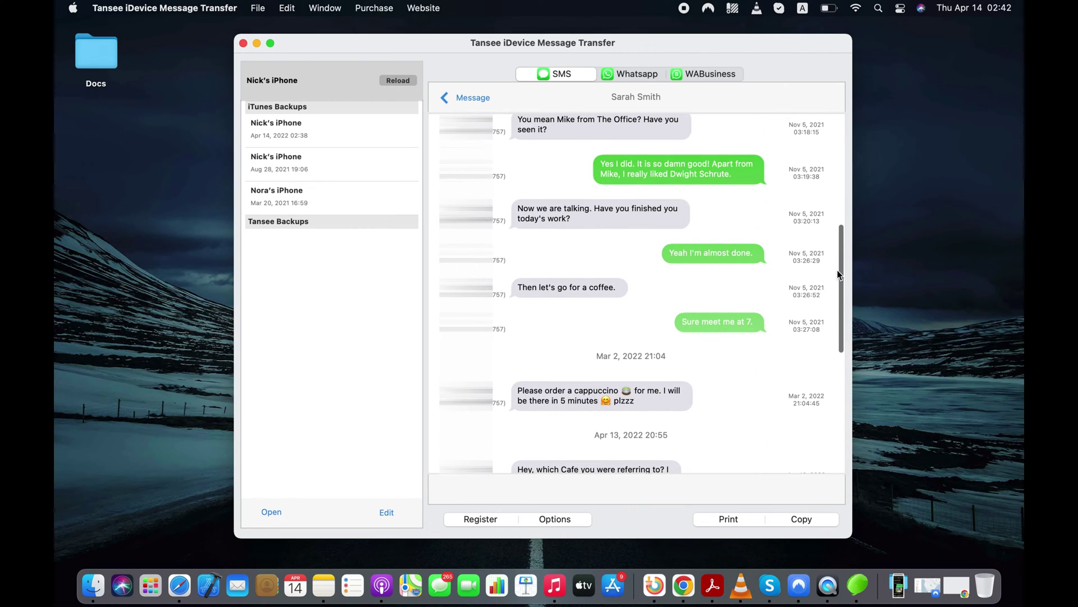
{"action": "left_click_drag", "start_coordinate": [839, 274], "coordinate": [835, 139]}
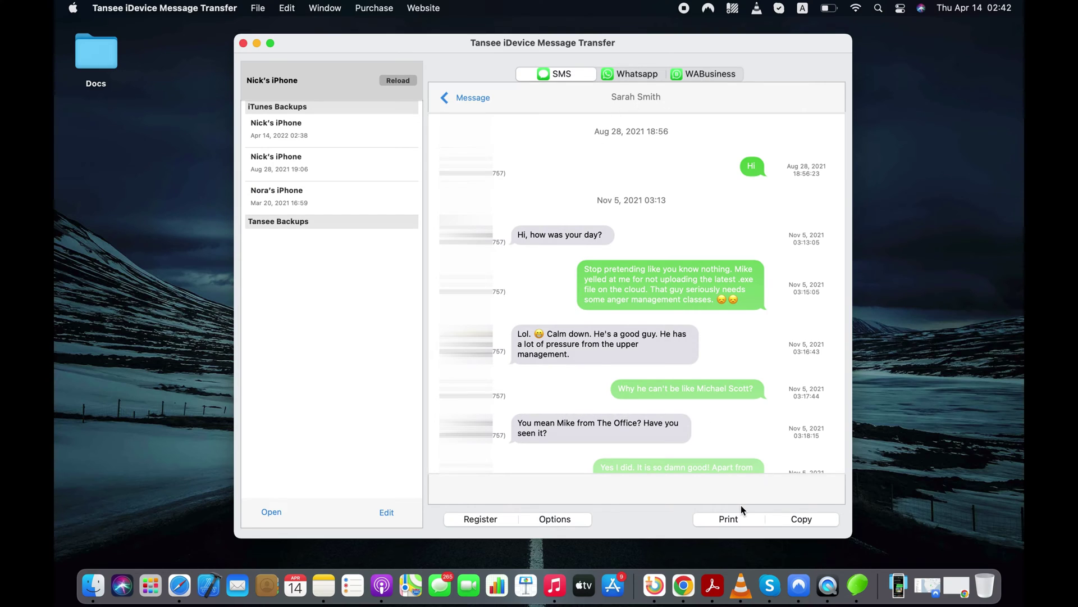
{"action": "left_click", "coordinate": [801, 520]}
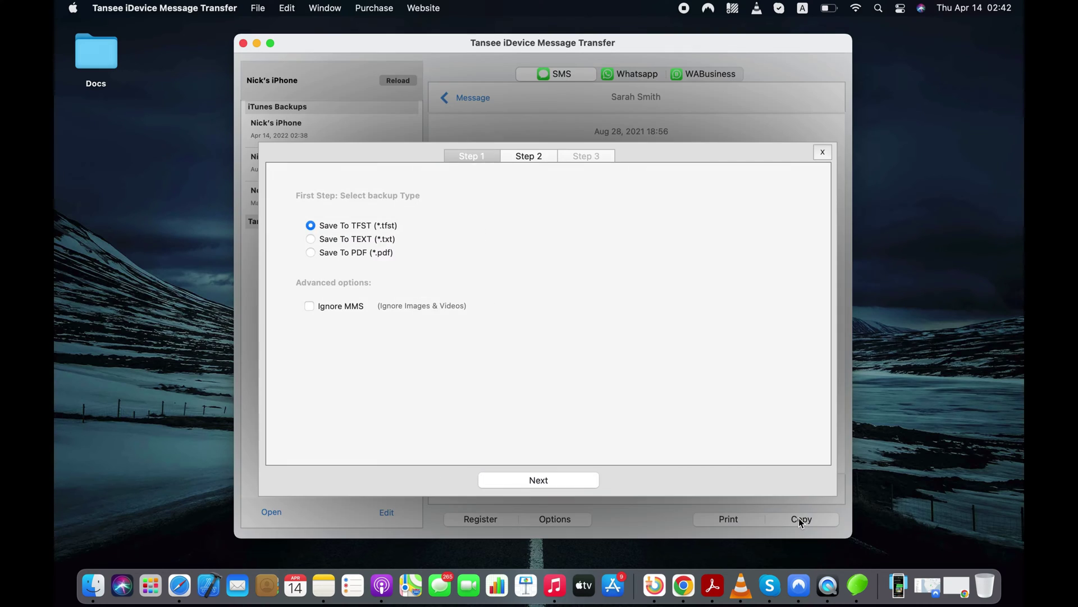
{"action": "left_click", "coordinate": [312, 253]}
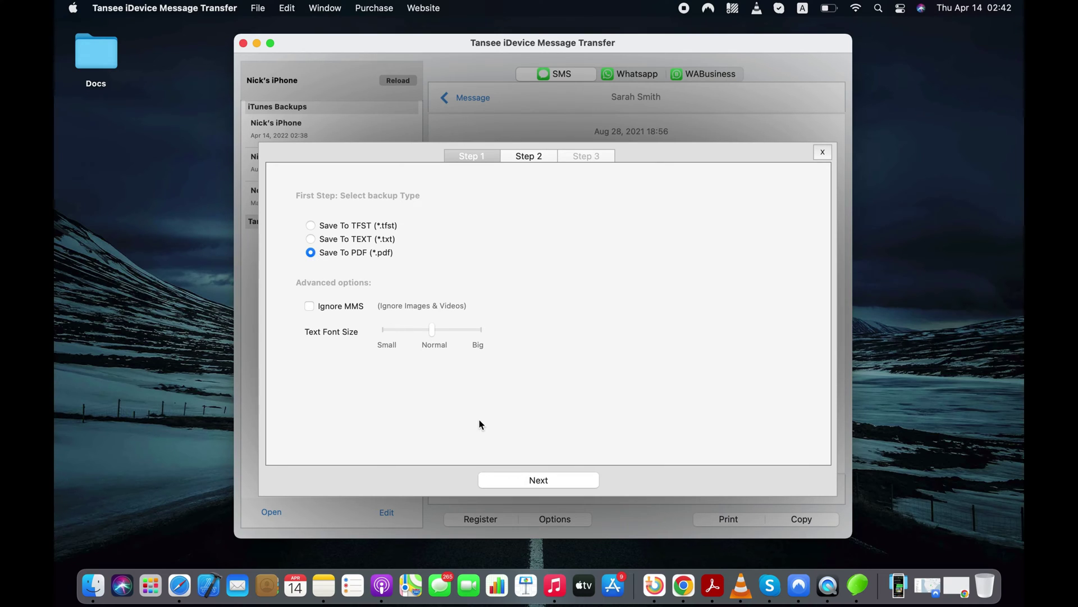
{"action": "left_click", "coordinate": [552, 481]}
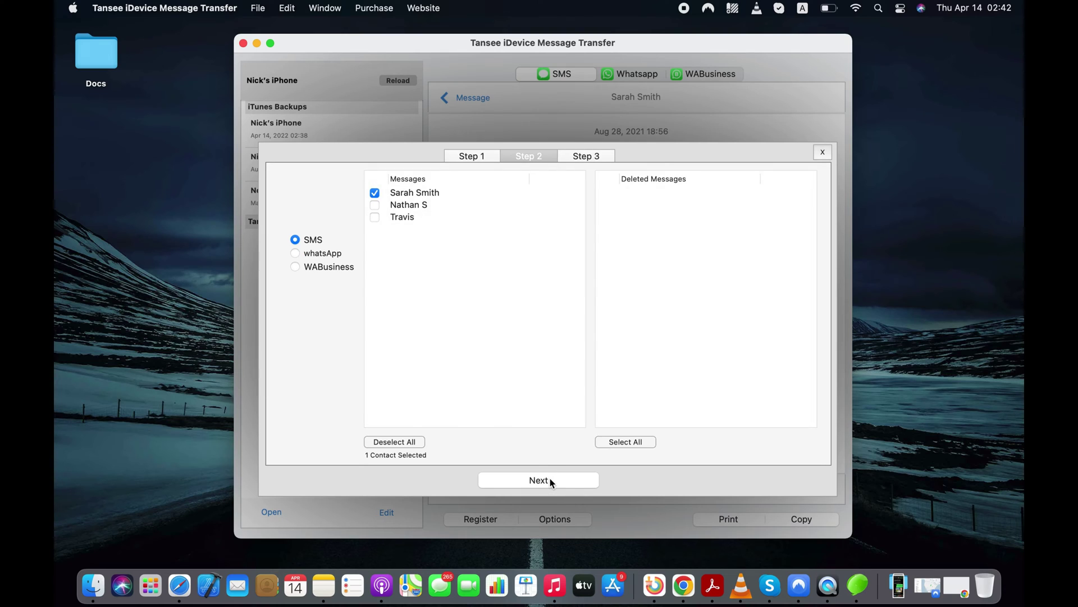
{"action": "left_click", "coordinate": [556, 478]}
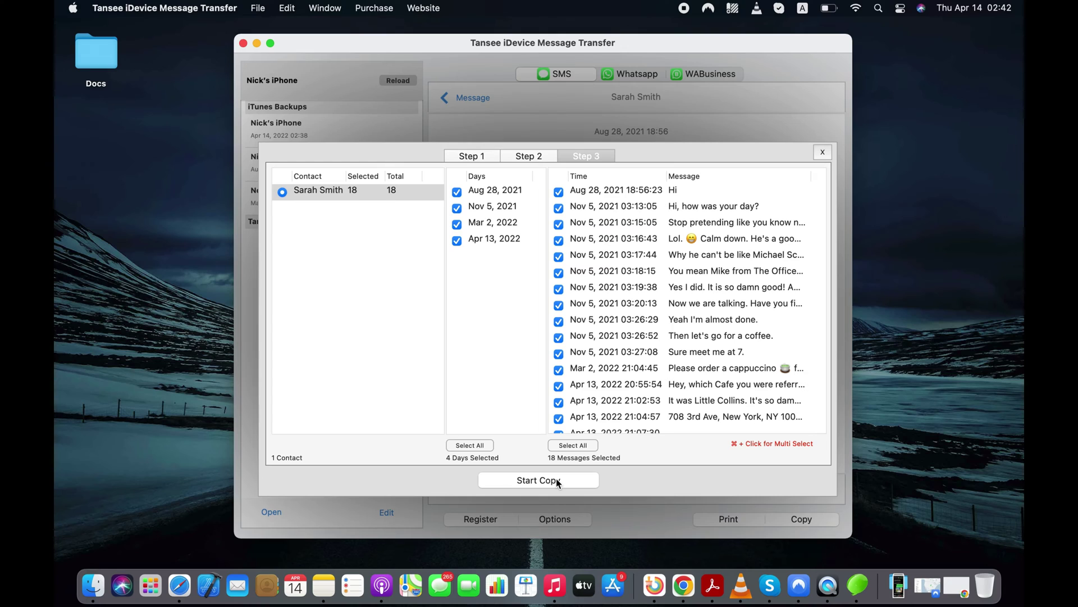
{"action": "left_click", "coordinate": [556, 480]}
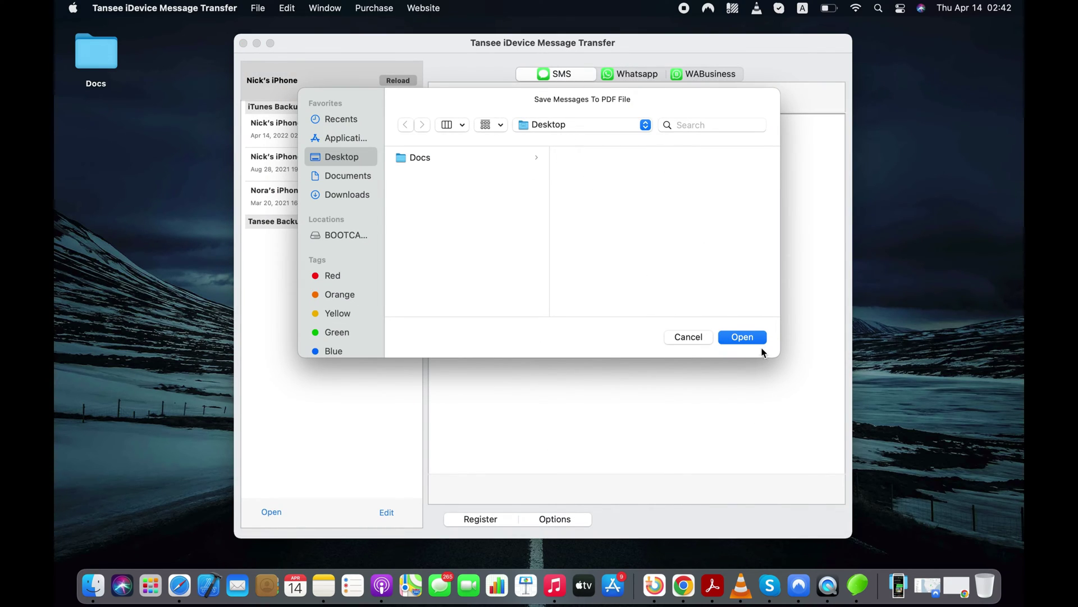
{"action": "left_click", "coordinate": [742, 337]}
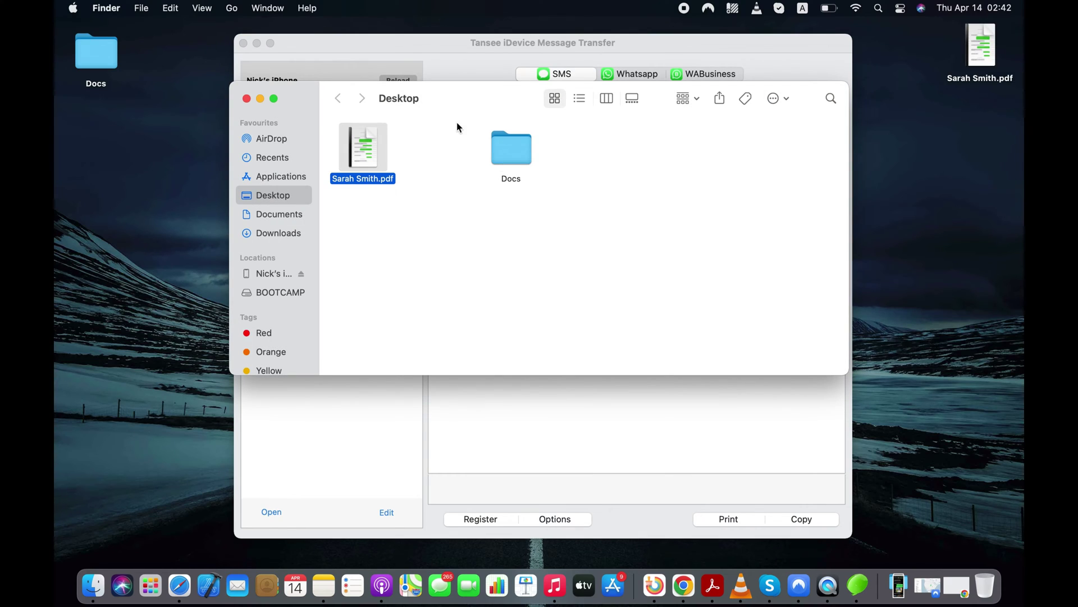
{"action": "left_click", "coordinate": [247, 98]}
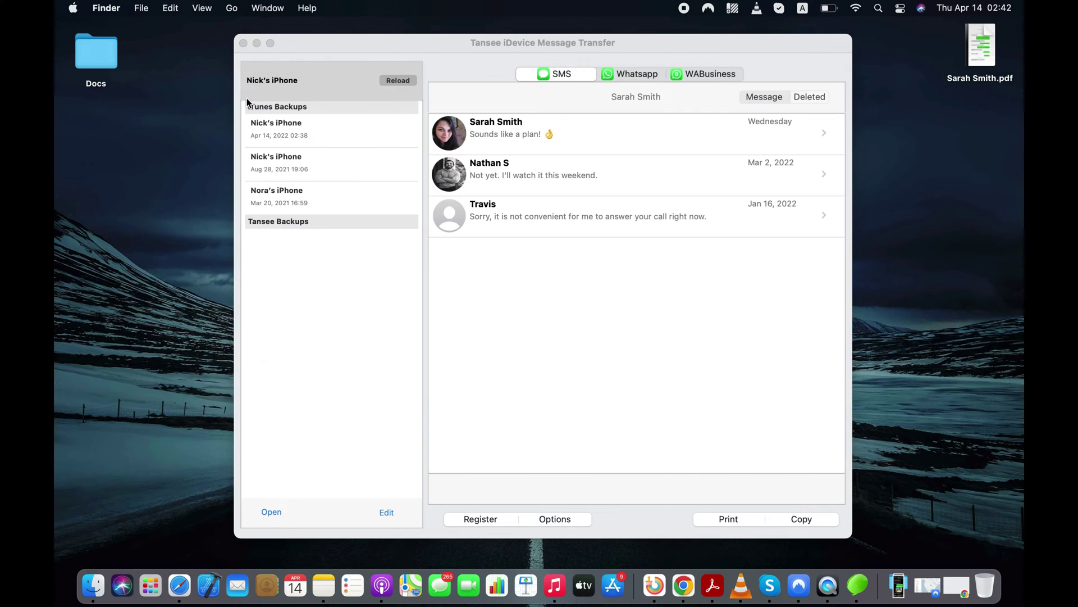
{"action": "left_click", "coordinate": [257, 44]}
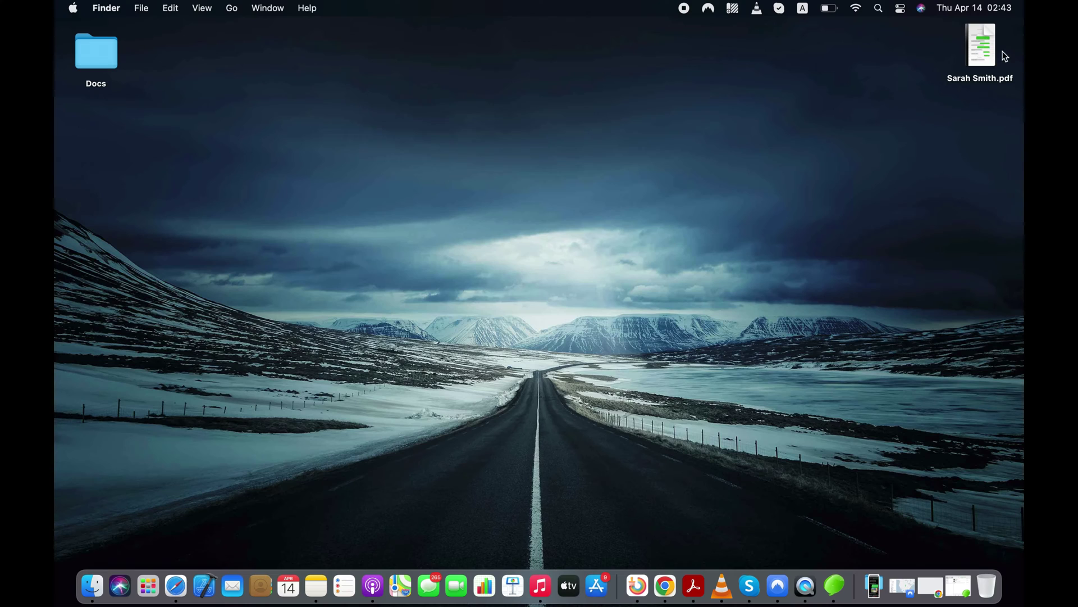
{"action": "double_click", "coordinate": [982, 37]}
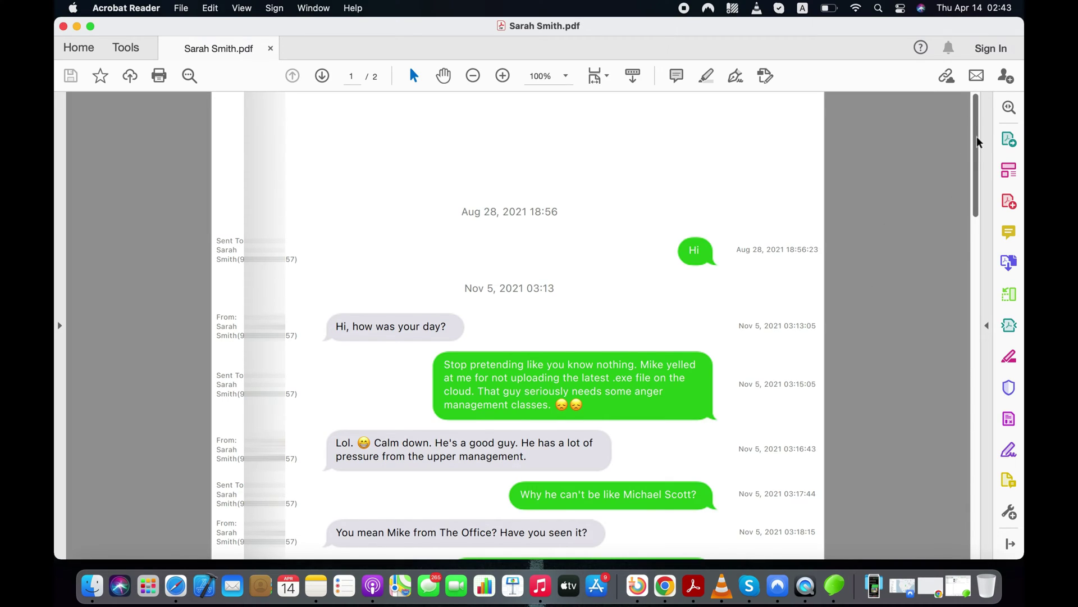
{"action": "left_click_drag", "start_coordinate": [976, 147], "coordinate": [978, 162]}
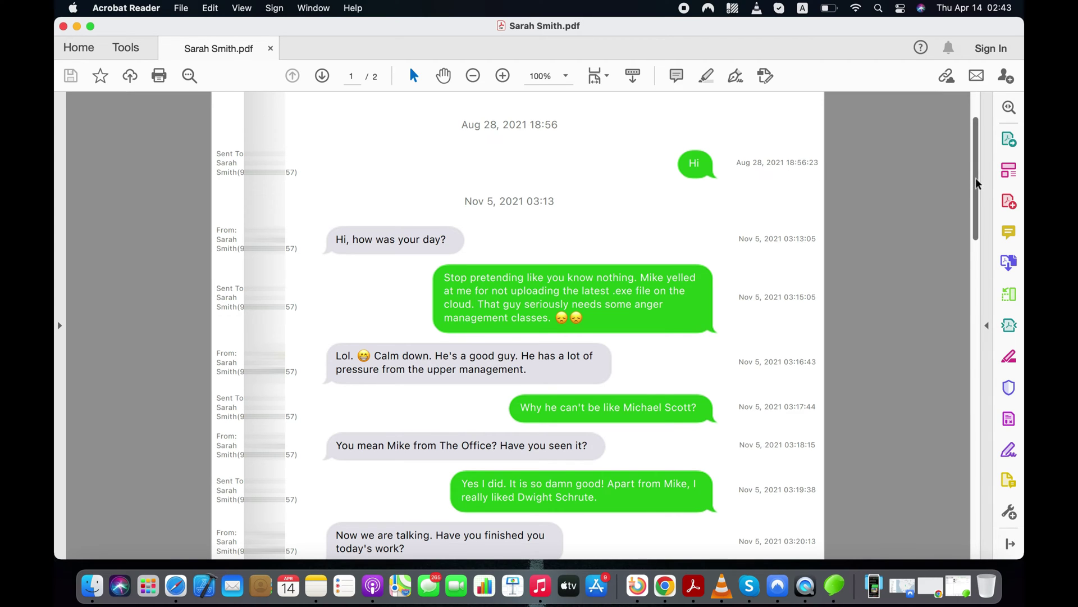
{"action": "left_click_drag", "start_coordinate": [978, 181], "coordinate": [976, 467]}
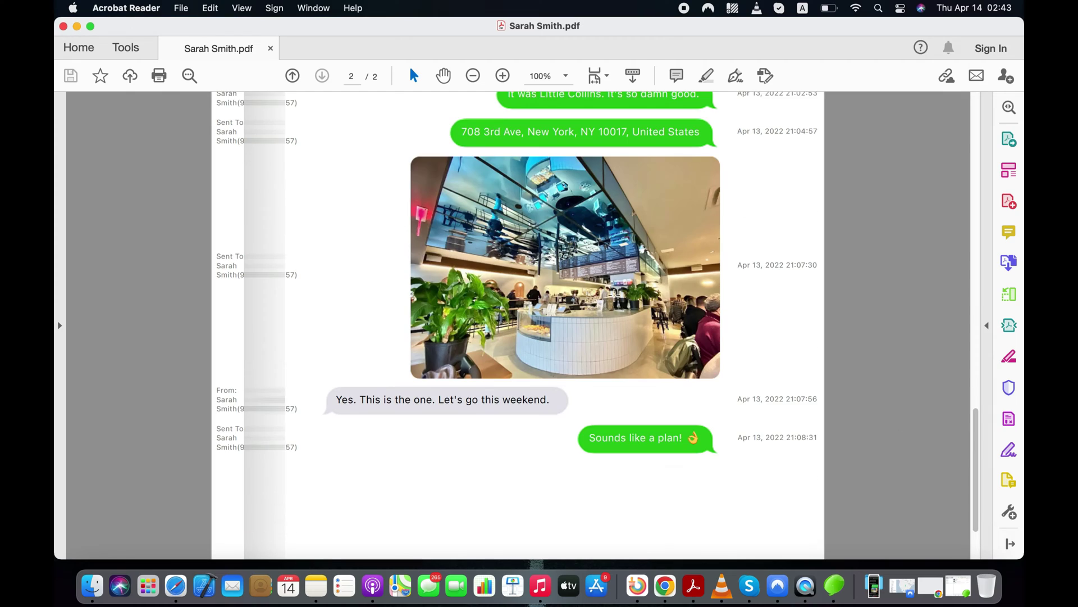
{"action": "left_click", "coordinate": [181, 8]}
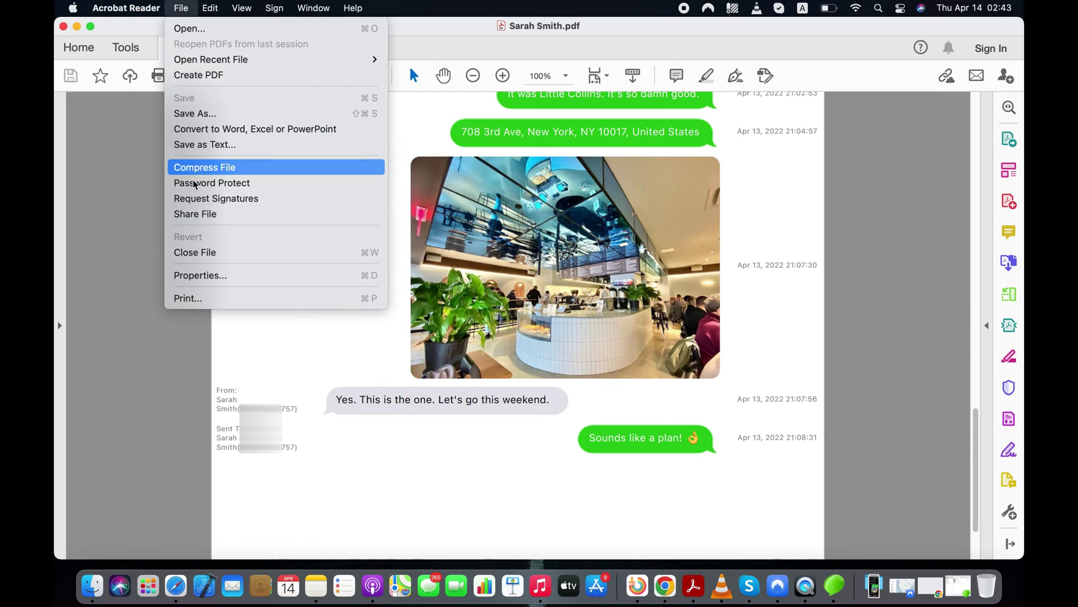
{"action": "left_click", "coordinate": [192, 299]}
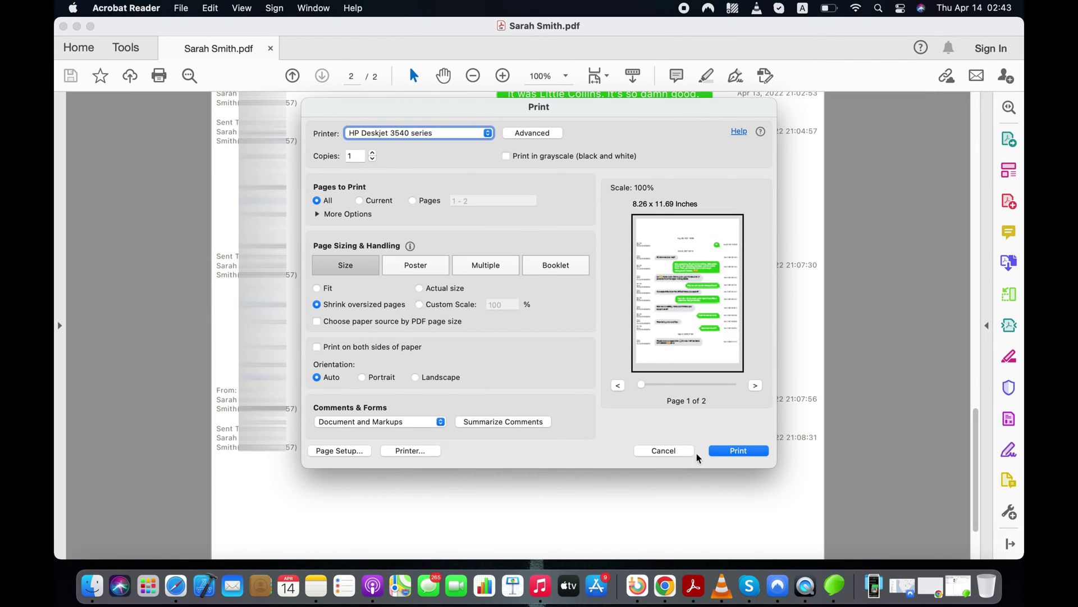
{"action": "left_click", "coordinate": [727, 453]}
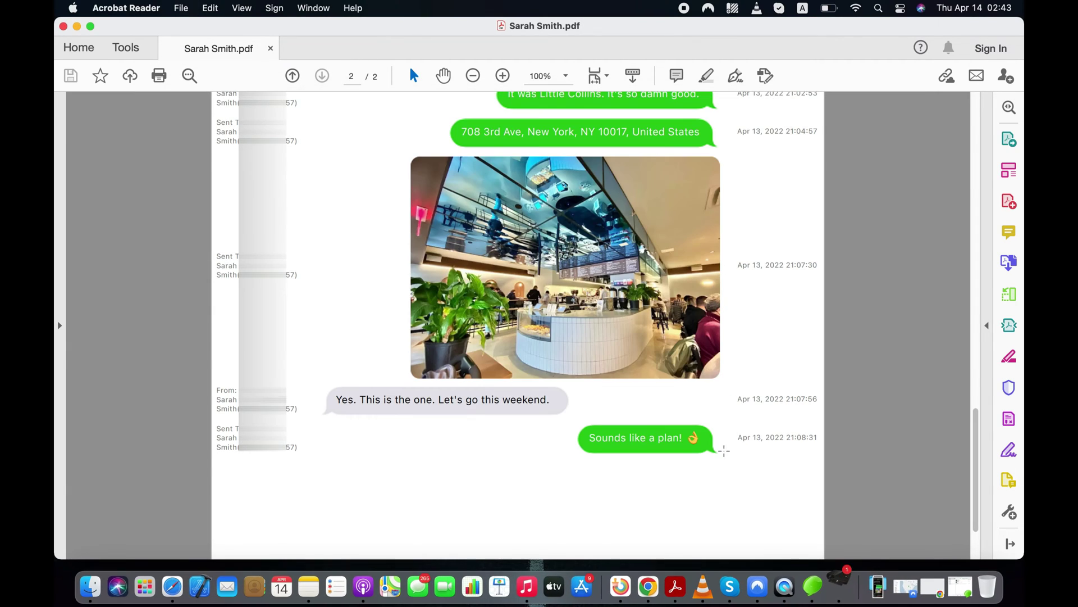
Close the PDF and reopen the top contact's conversation in Tansee from the Dock
{"action": "left_click", "coordinate": [65, 27]}
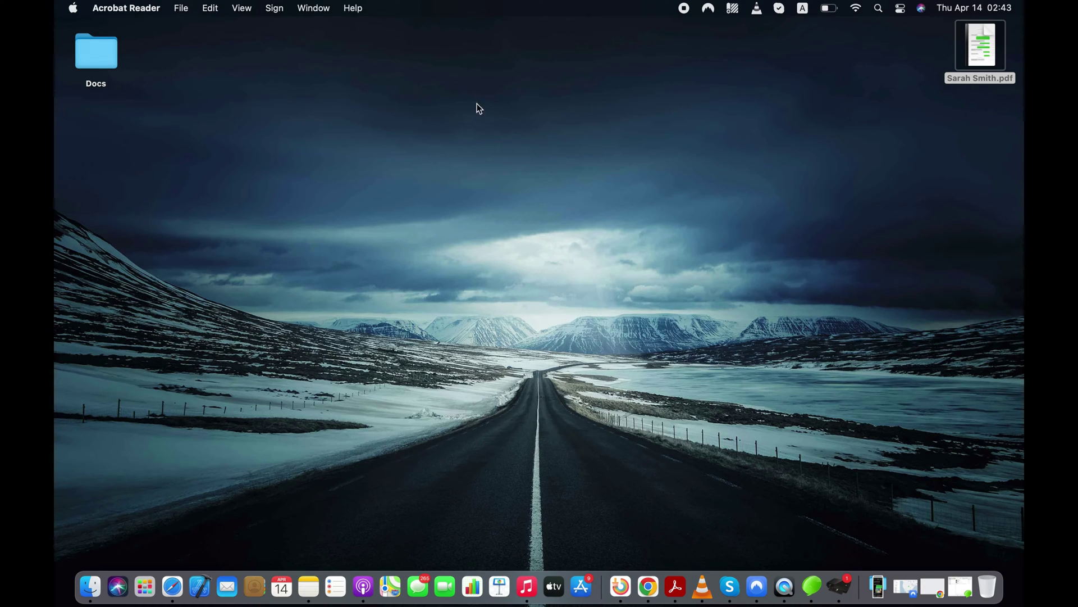
{"action": "left_click", "coordinate": [812, 585]}
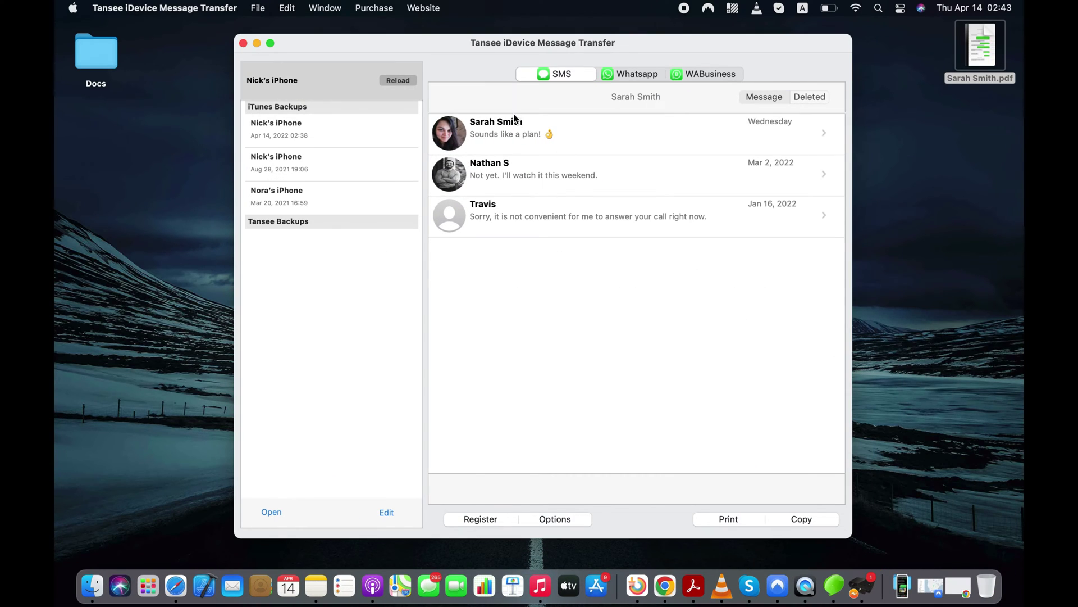
{"action": "left_click", "coordinate": [516, 127]}
Export the 18 selected messages as a TEXT file through Start Copy
{"action": "left_click", "coordinate": [801, 520]}
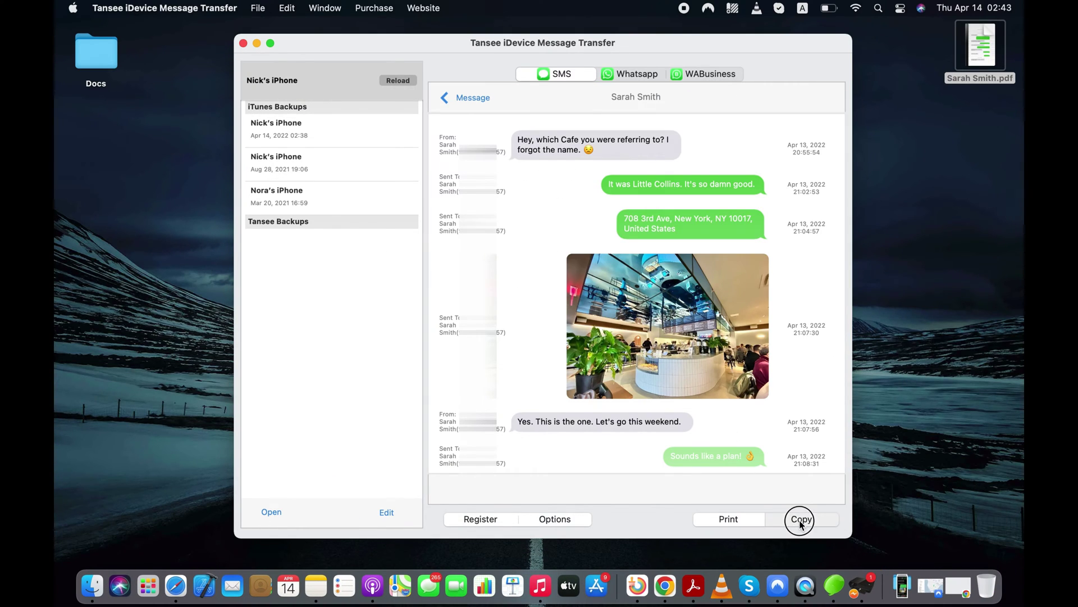
{"action": "left_click", "coordinate": [351, 241]}
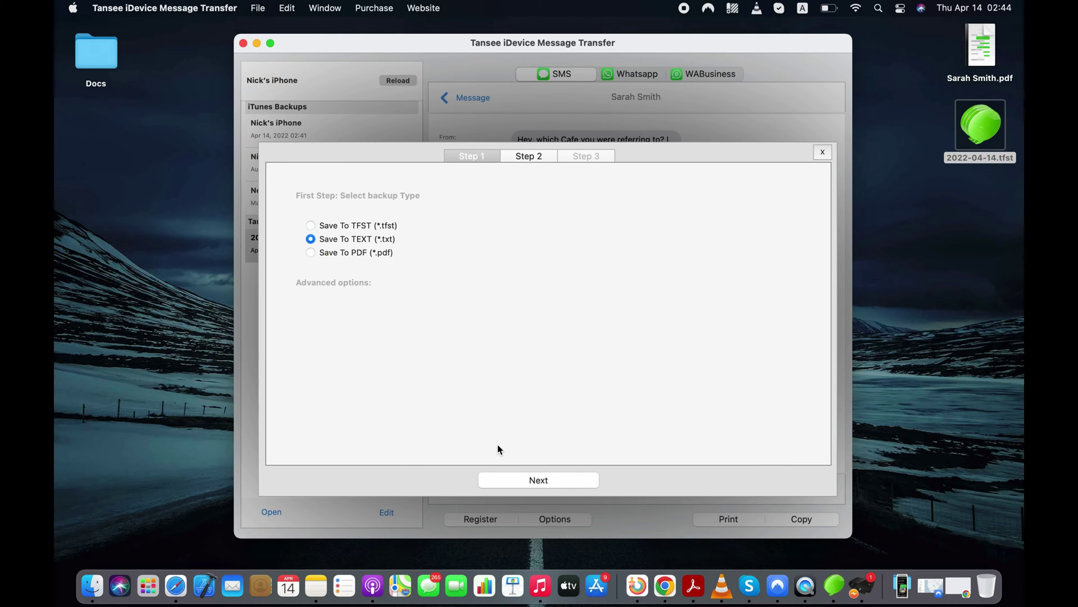
{"action": "left_click", "coordinate": [542, 481]}
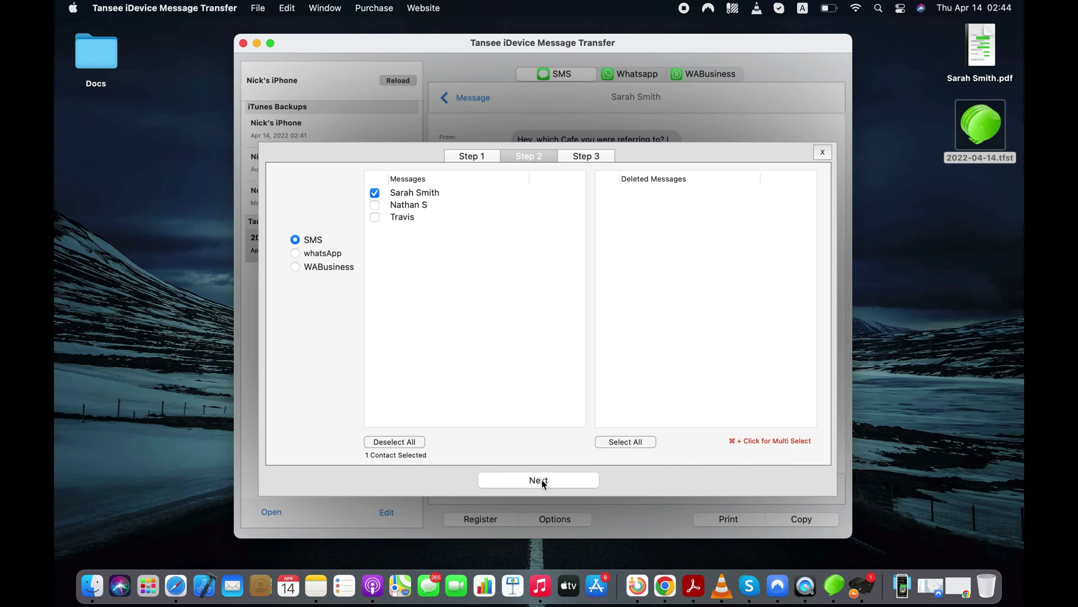
{"action": "left_click", "coordinate": [542, 479]}
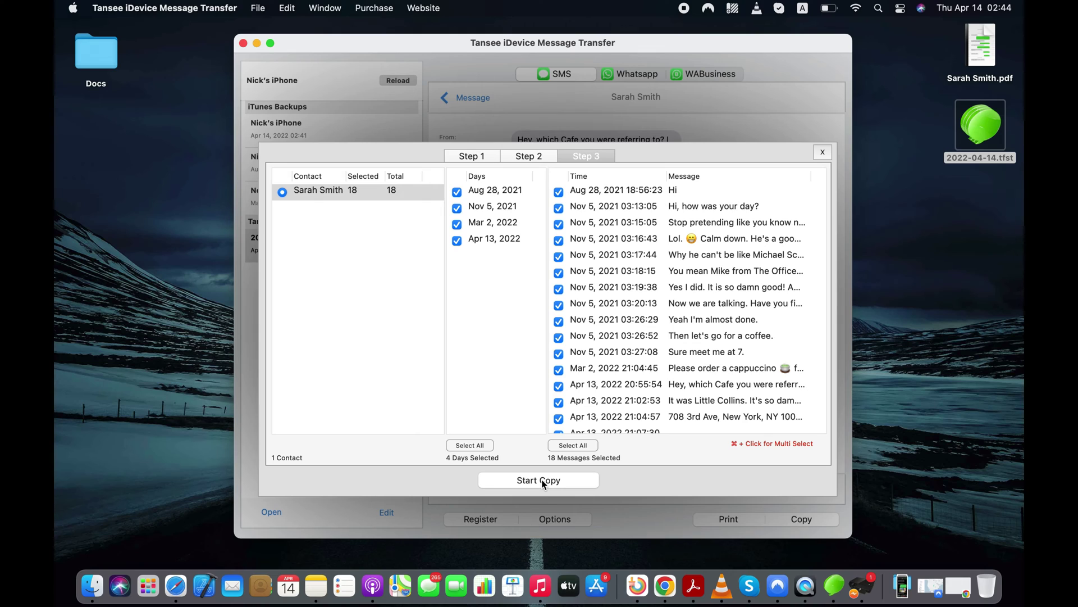
{"action": "left_click", "coordinate": [542, 479]}
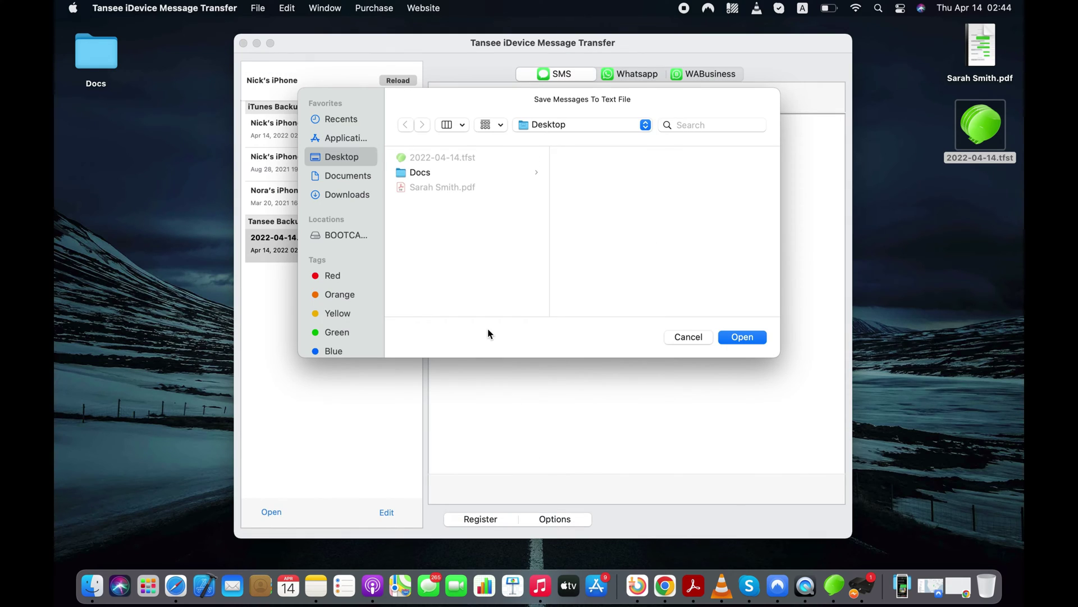
Save the text export to the Desktop, open the .txt file, and close the Desktop window
{"action": "left_click", "coordinate": [741, 337]}
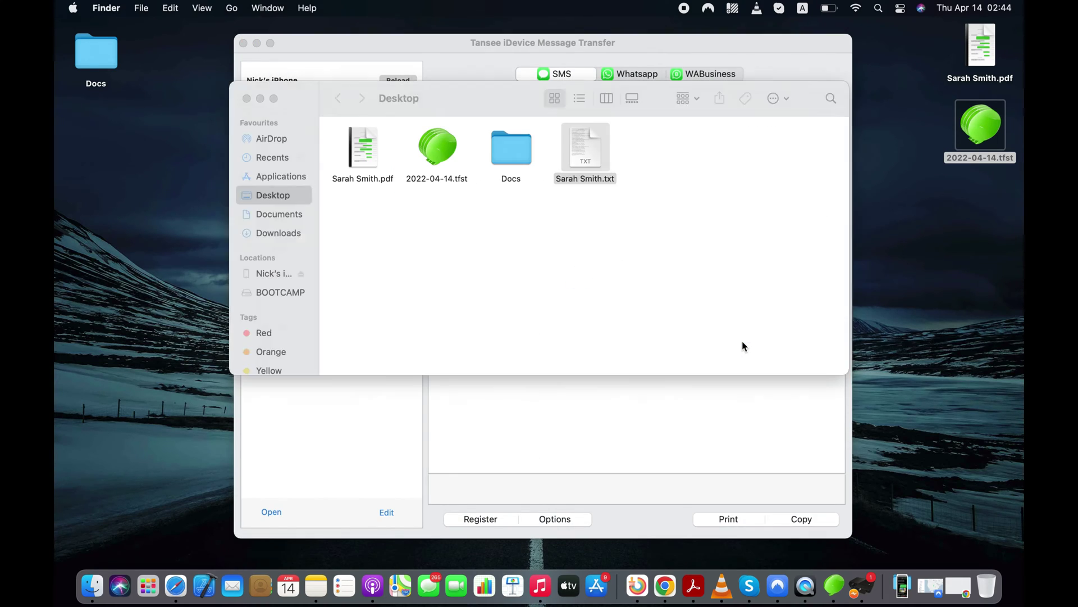
{"action": "double_click", "coordinate": [578, 147]}
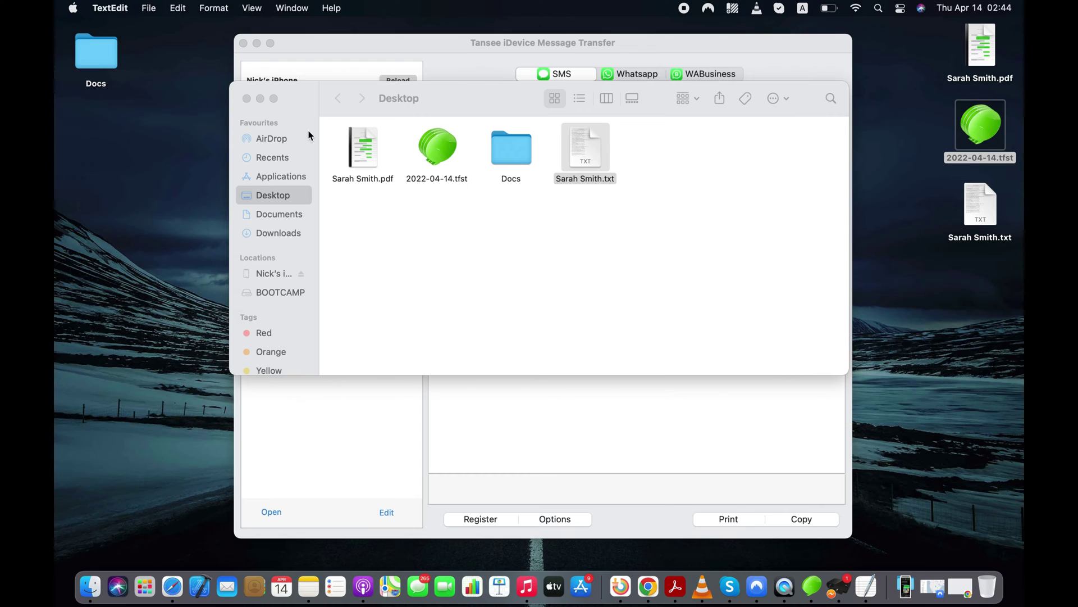
{"action": "left_click", "coordinate": [246, 99]}
{"action": "left_click", "coordinate": [534, 354]}
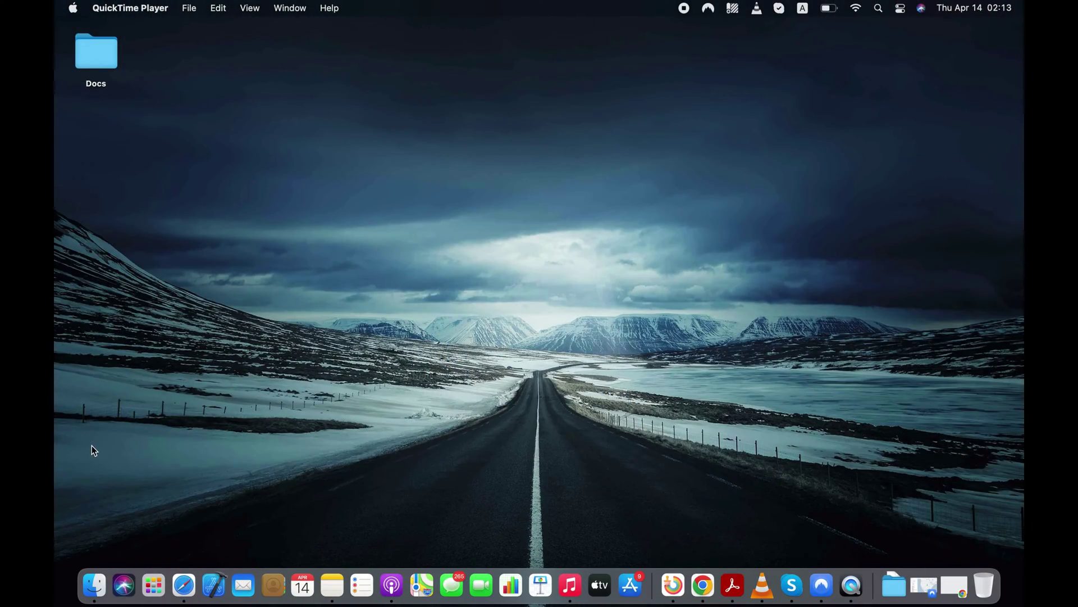
Launch Safari, make it full screen, and go to Yahoo Mail
{"action": "left_click", "coordinate": [186, 579]}
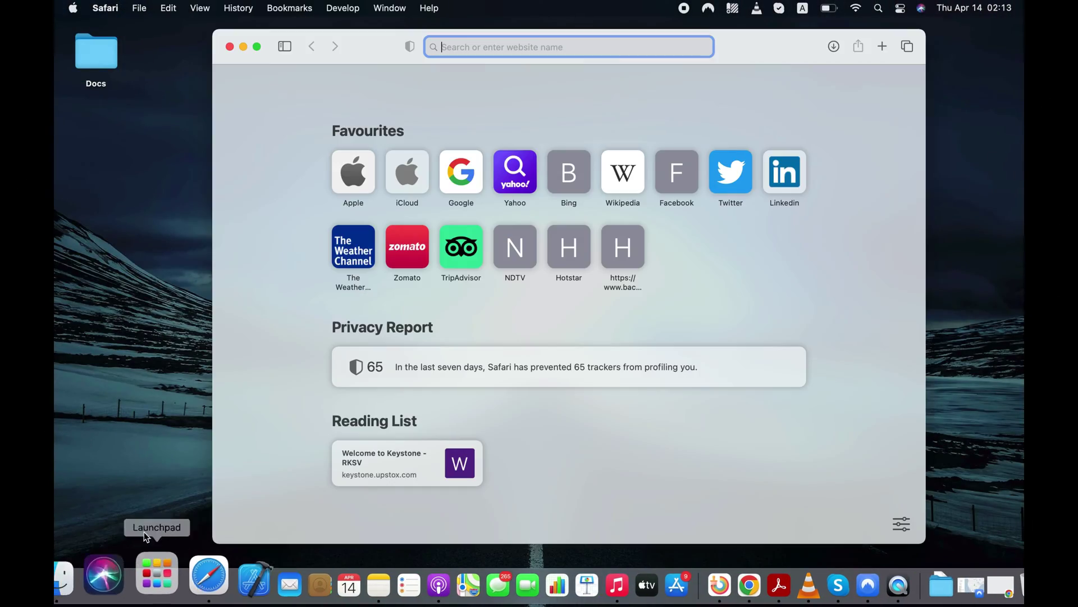
{"action": "left_click", "coordinate": [257, 48]}
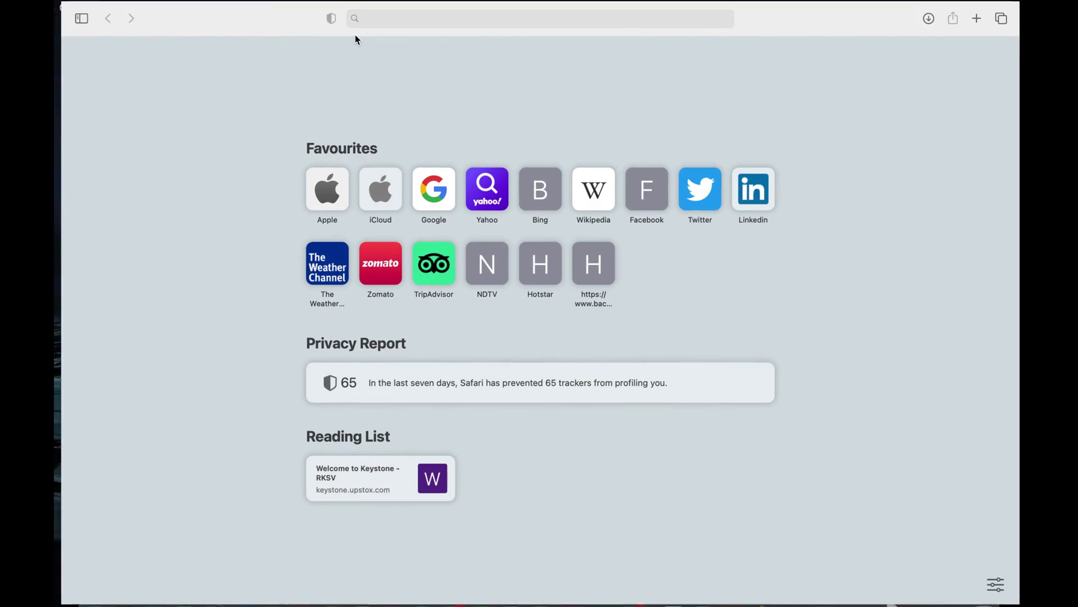
{"action": "type", "text": "yahoo"}
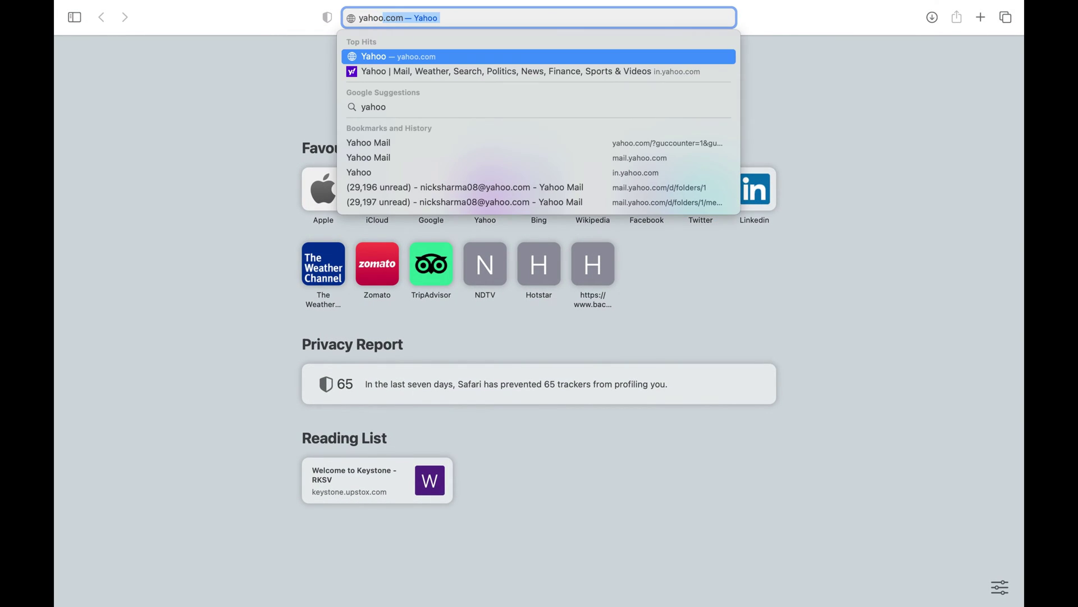
{"action": "type", "text": " m"}
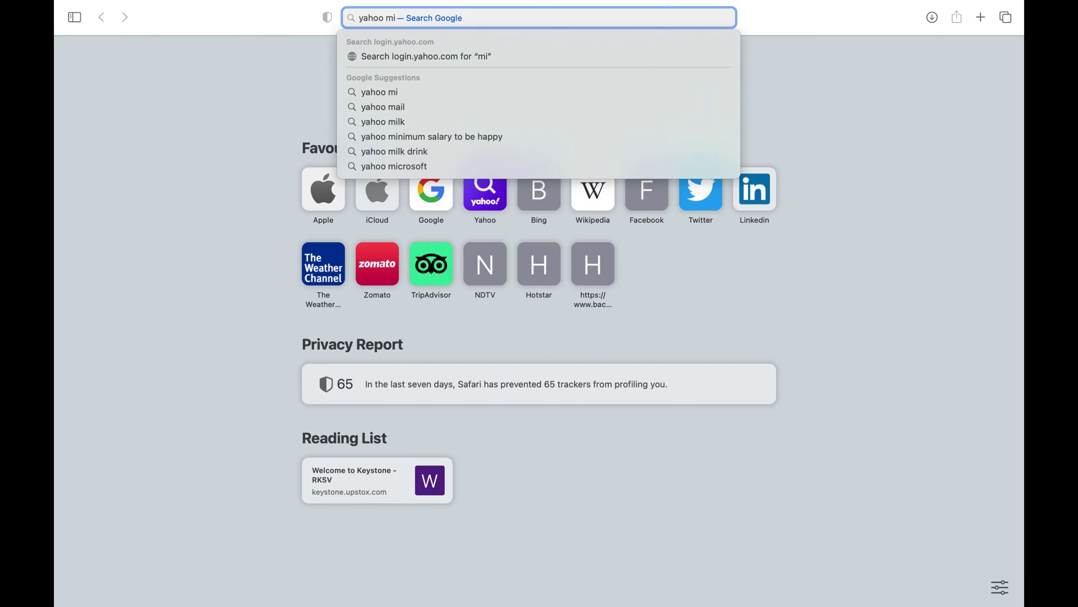
{"action": "type", "text": "ail"}
{"action": "left_click", "coordinate": [400, 59]}
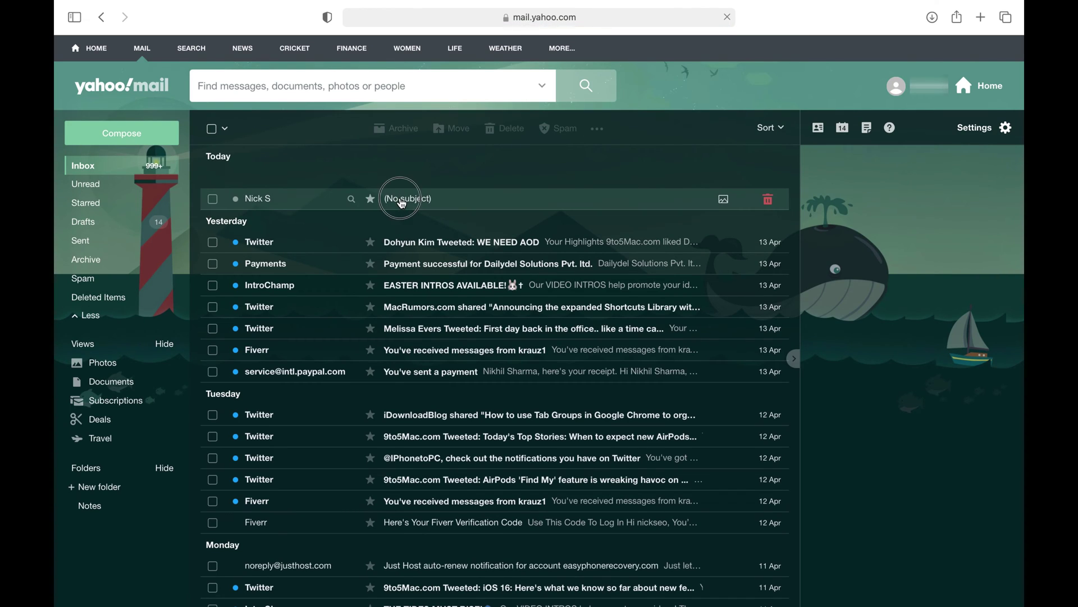
{"action": "left_click", "coordinate": [402, 200]}
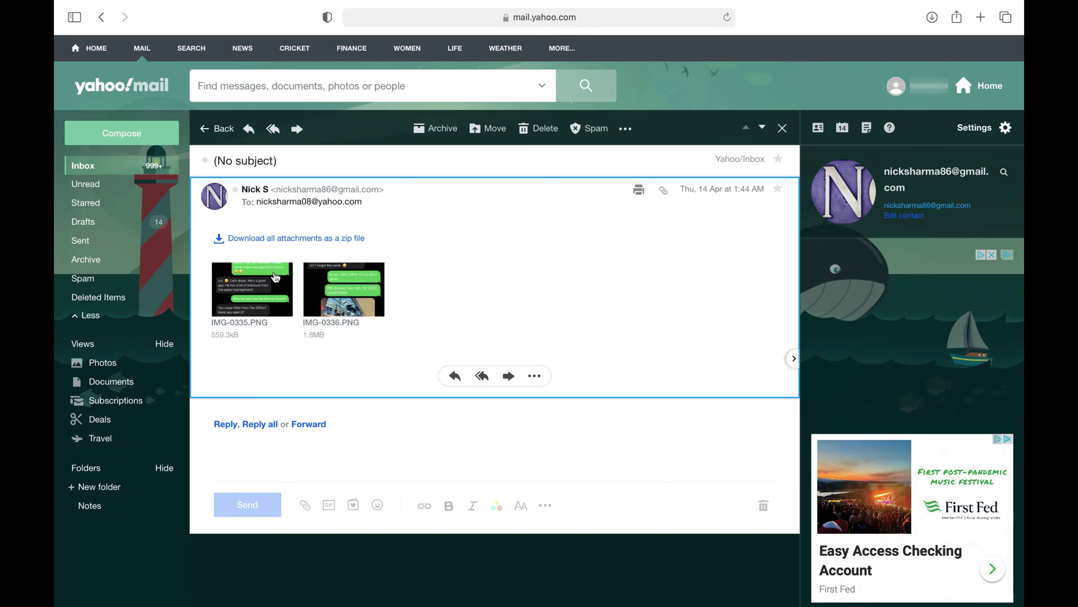
{"action": "mouse_move", "coordinate": [252, 288]}
{"action": "left_click", "coordinate": [283, 309]}
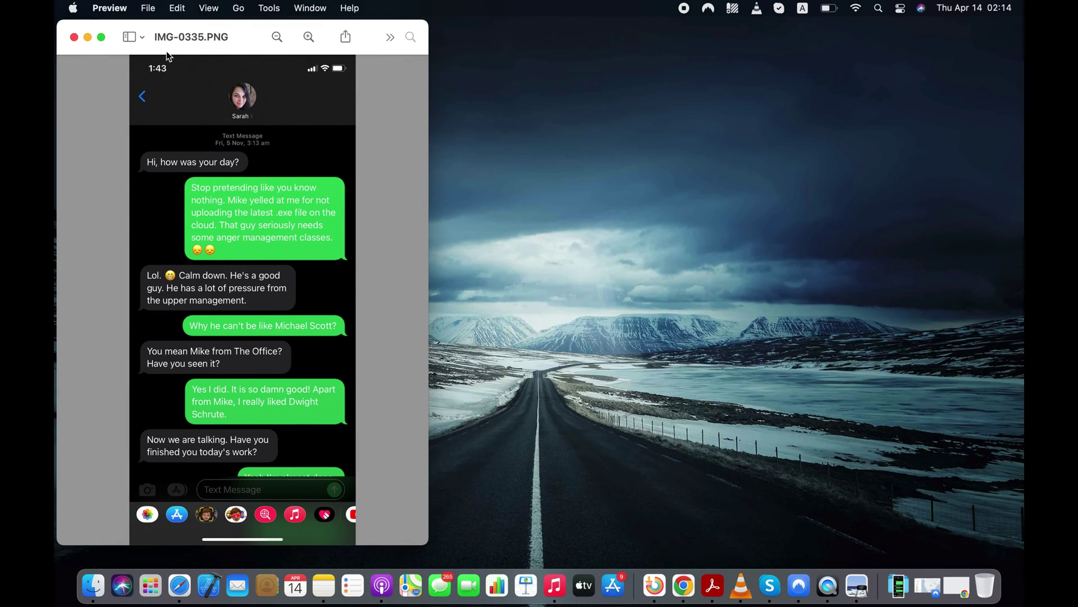
{"action": "left_click", "coordinate": [101, 37]}
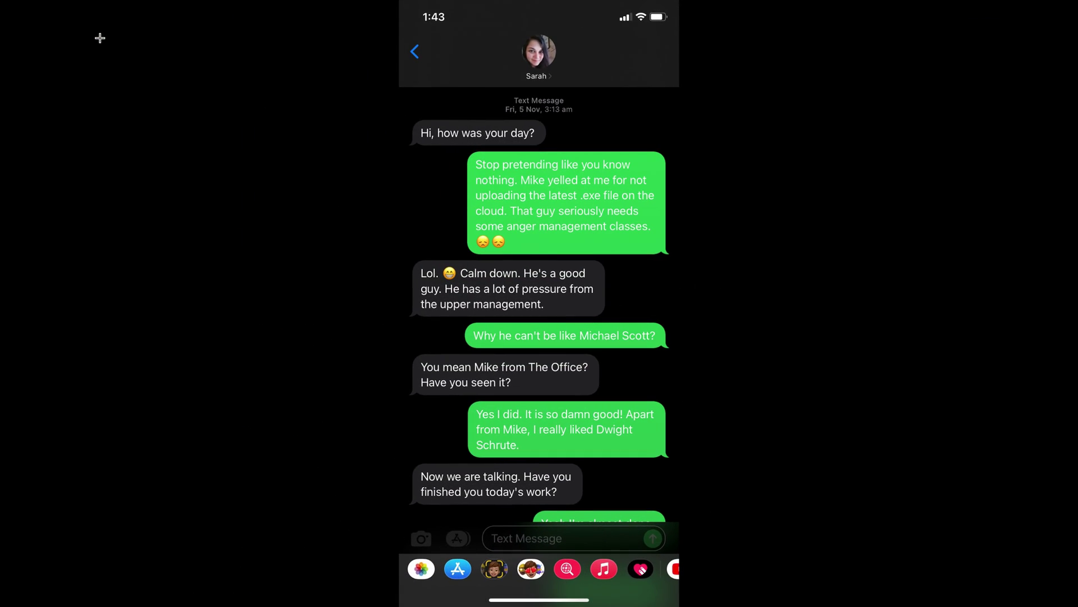
{"action": "mouse_move", "coordinate": [77, 3]}
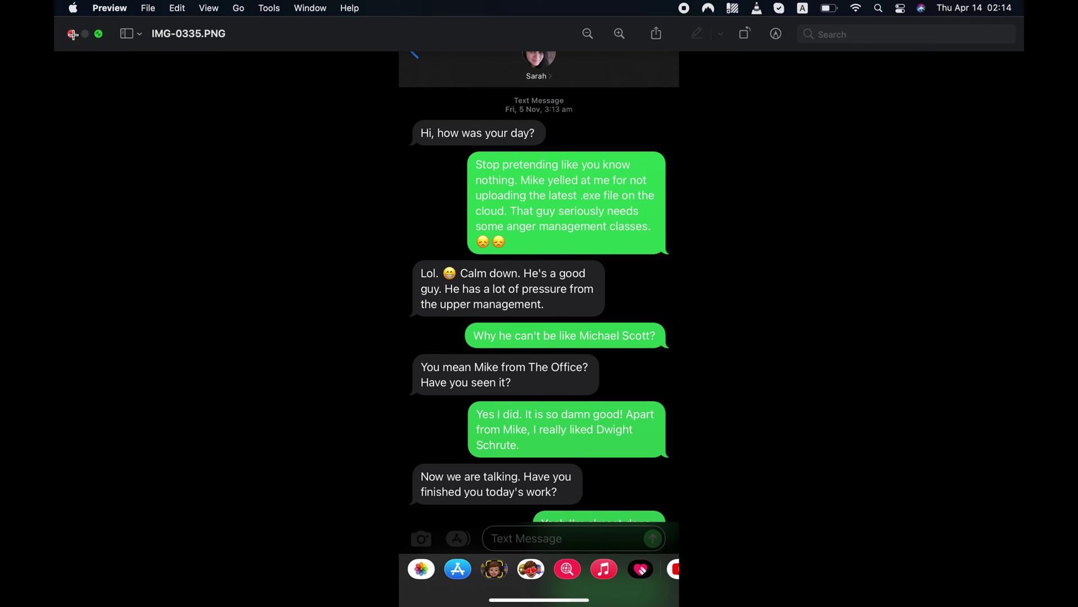
{"action": "left_click", "coordinate": [72, 35]}
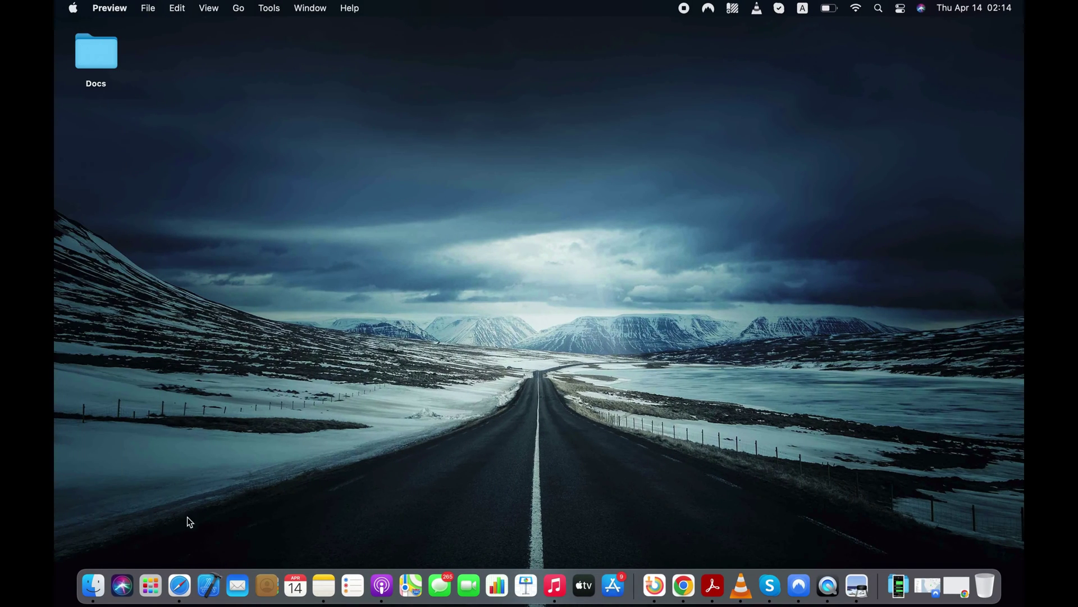
Return to the email and view IMG-0336.PNG full screen in Preview, then close it
{"action": "left_click", "coordinate": [188, 577]}
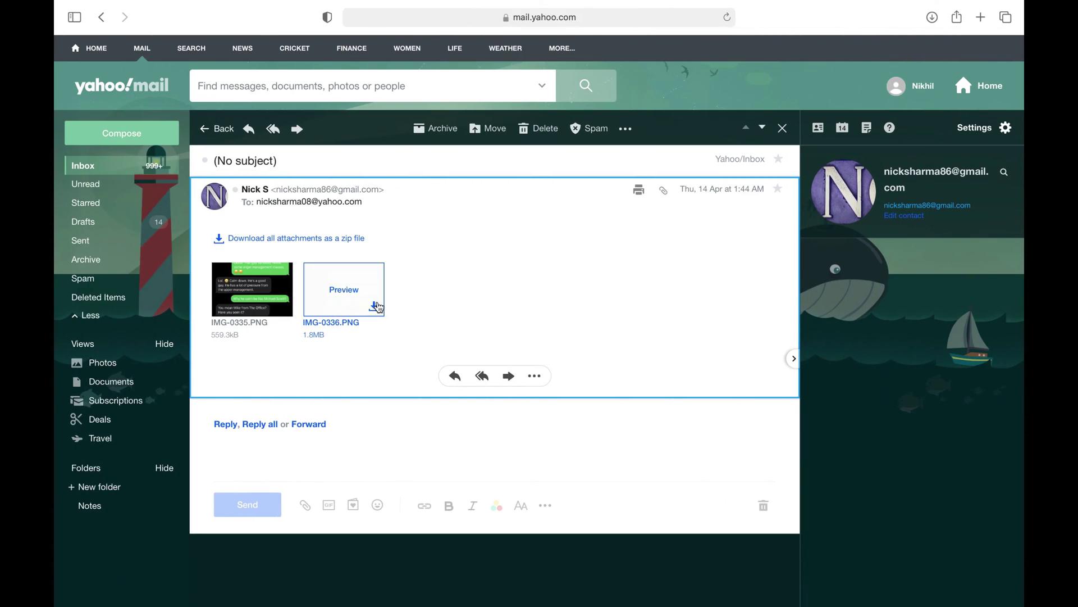
{"action": "left_click", "coordinate": [374, 307]}
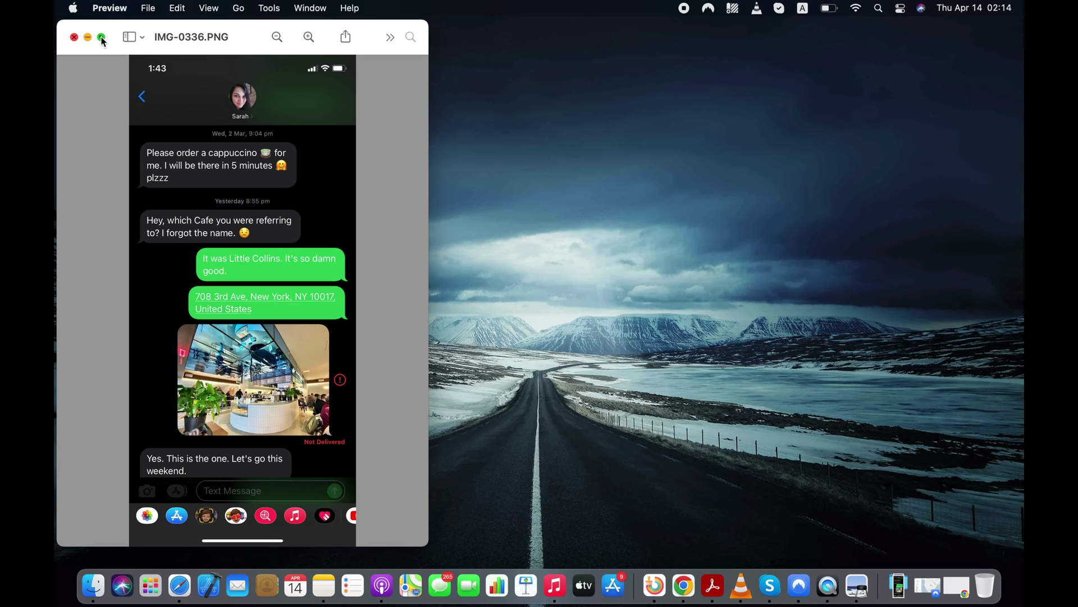
{"action": "left_click", "coordinate": [102, 39]}
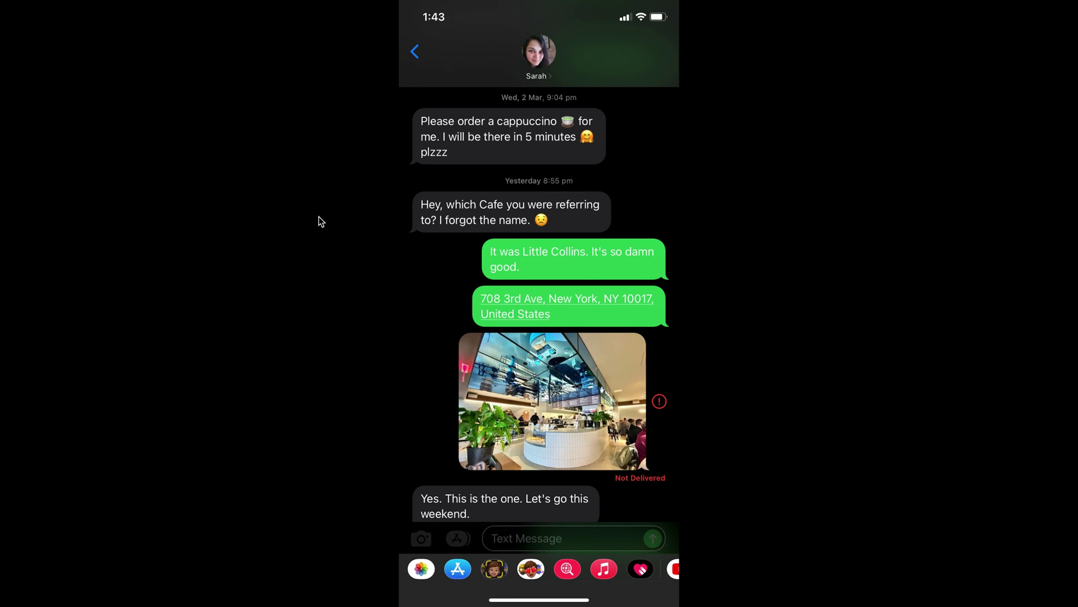
{"action": "mouse_move", "coordinate": [121, 4]}
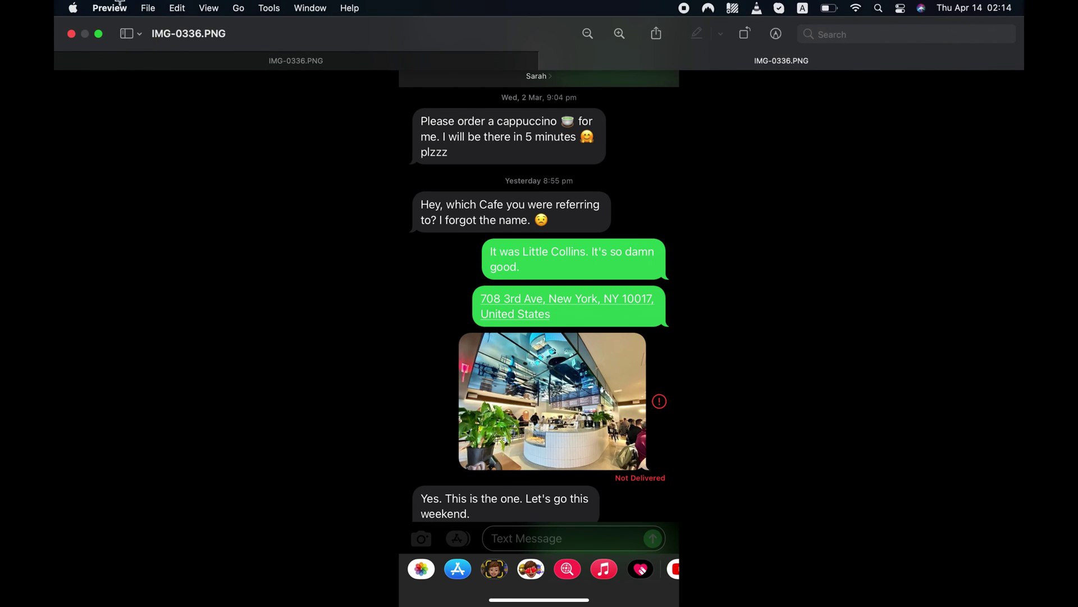
{"action": "left_click", "coordinate": [72, 34]}
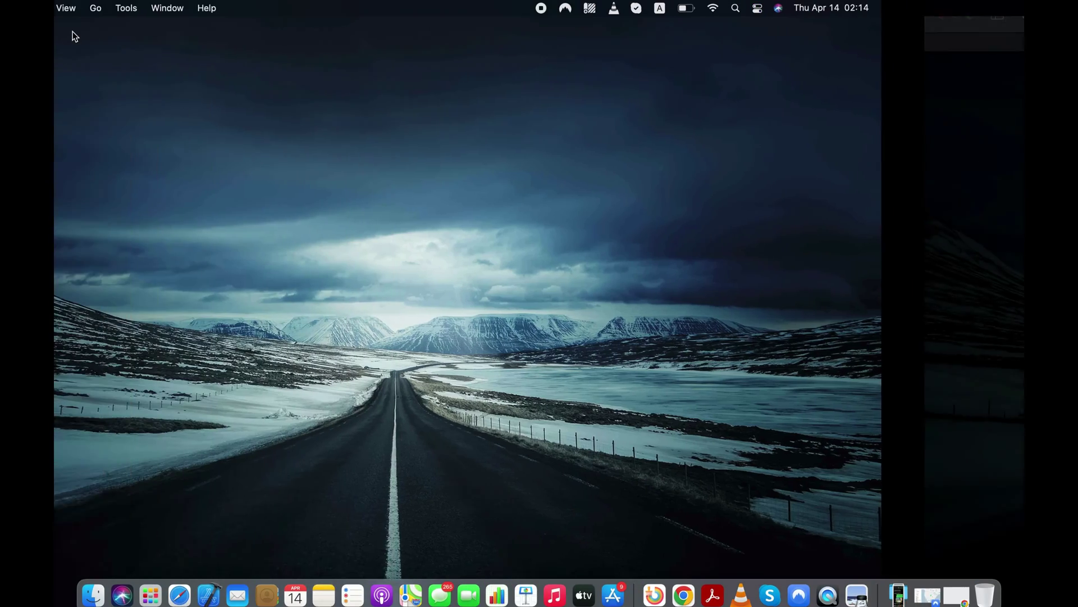